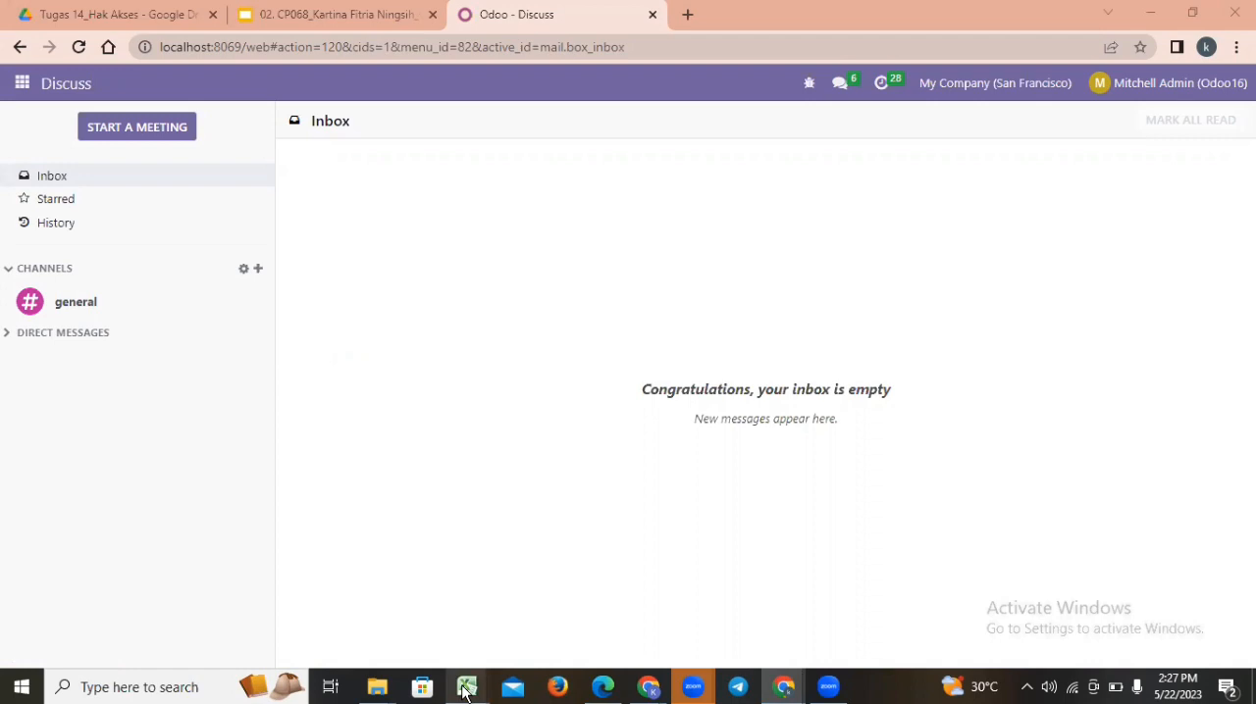
pyautogui.moveTo(466, 692)
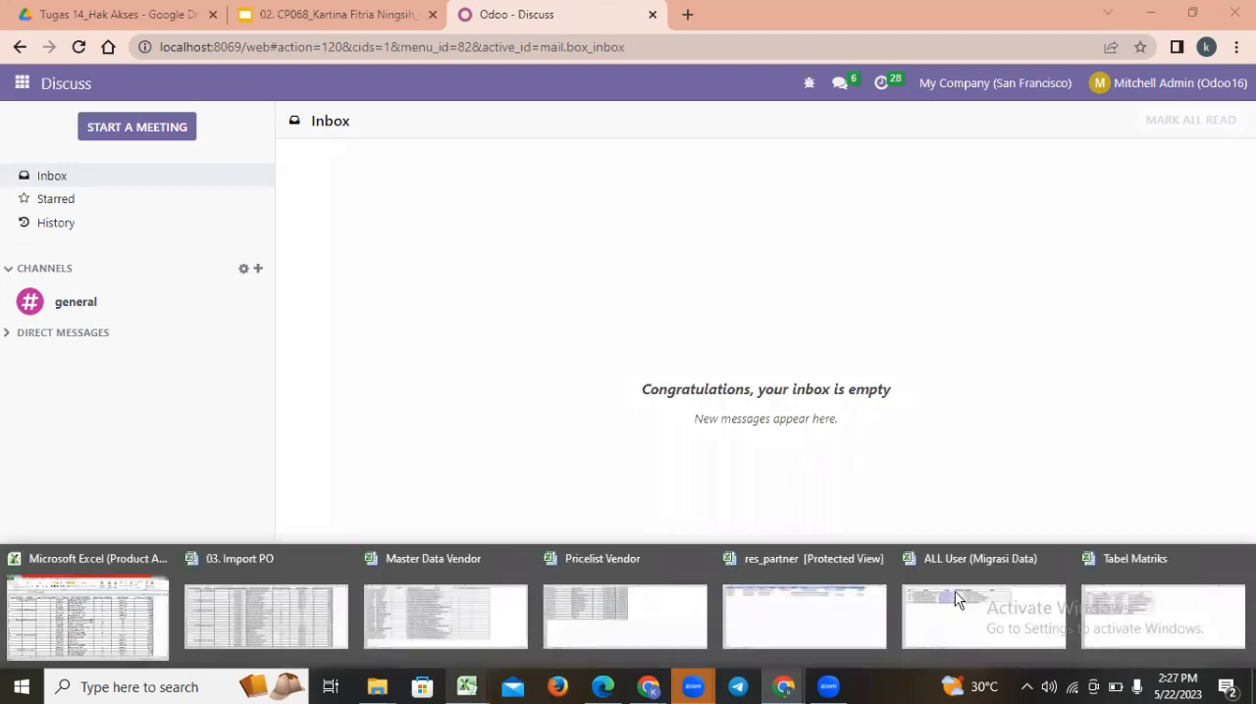
pyautogui.click(940, 563)
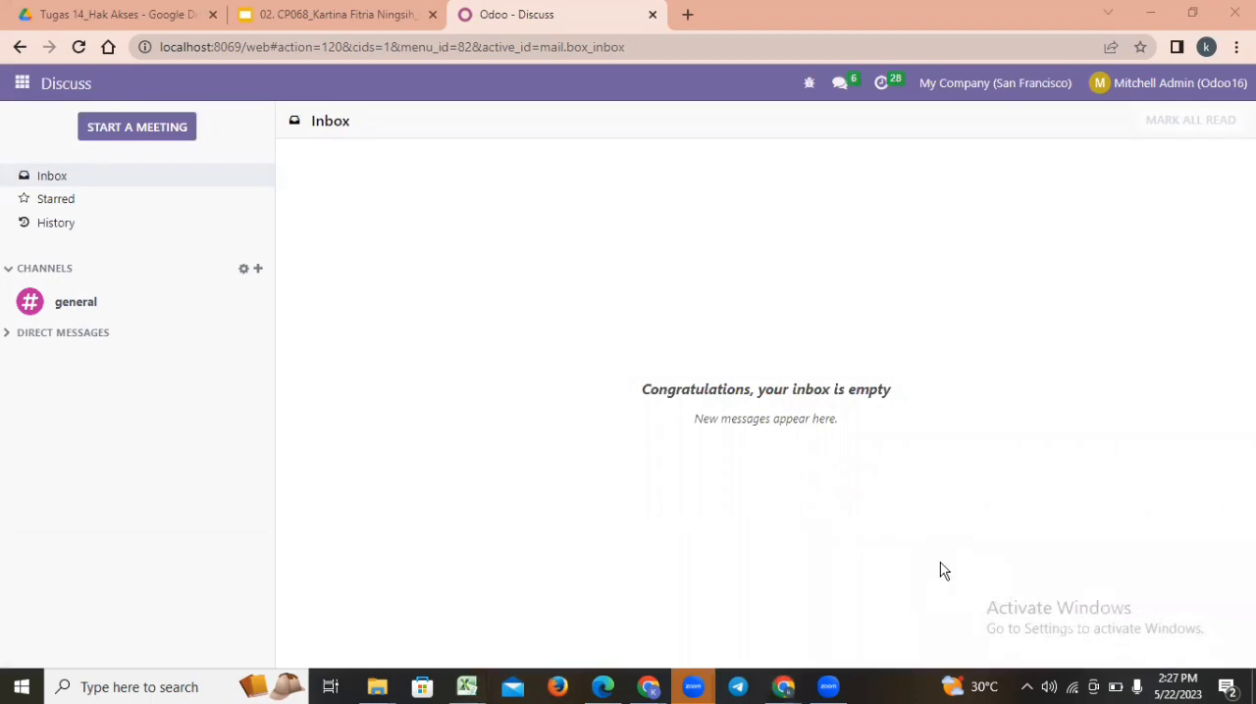
pyautogui.click(900, 383)
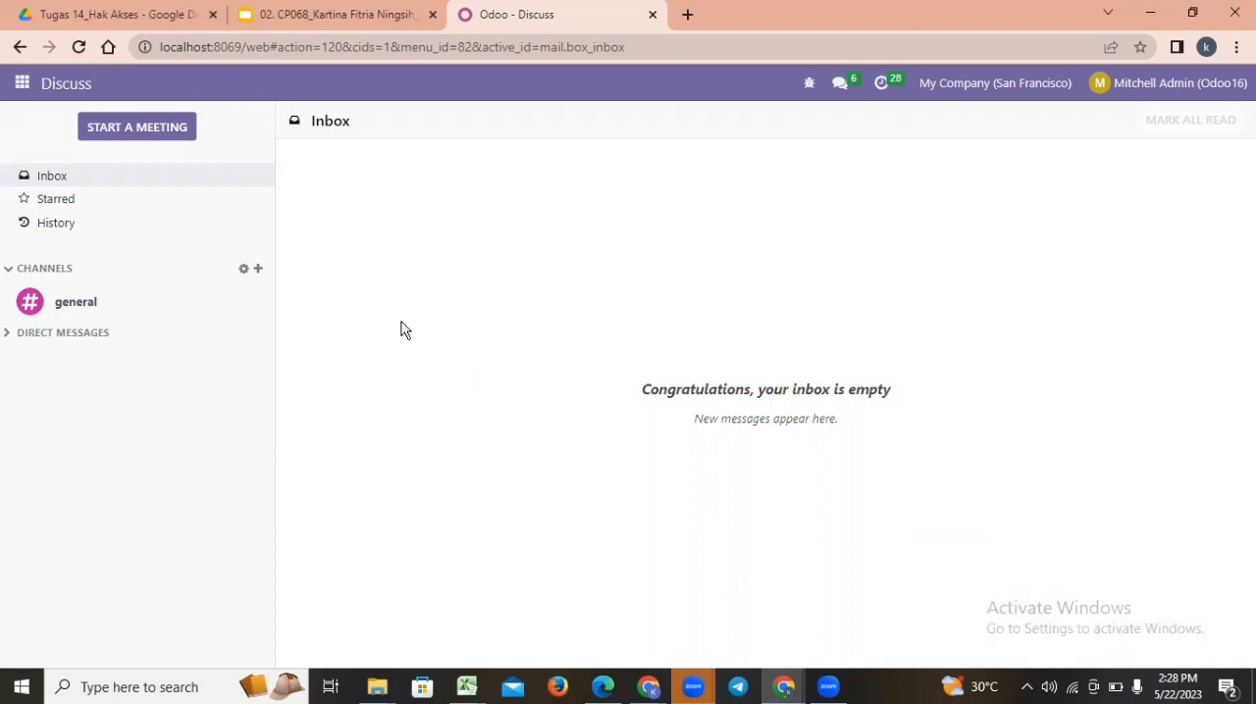
# Open the Users list under Users & Companies in the Settings app.
pyautogui.click(20, 84)
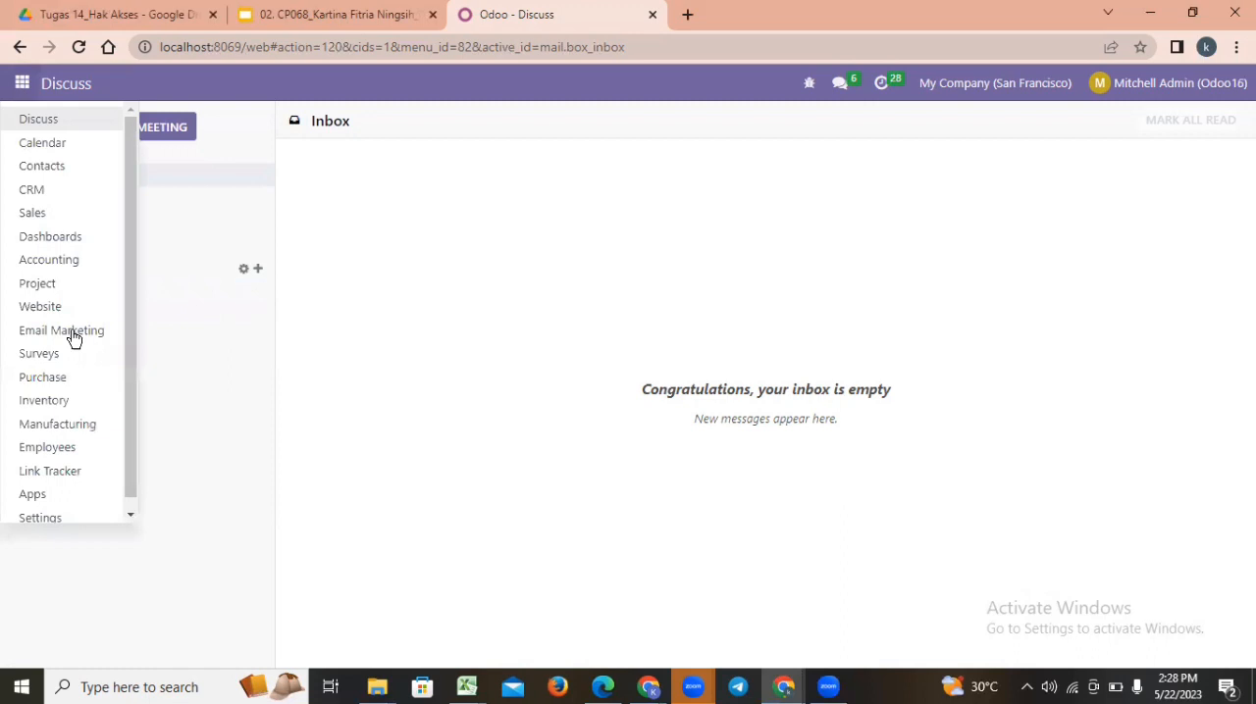
pyautogui.click(49, 516)
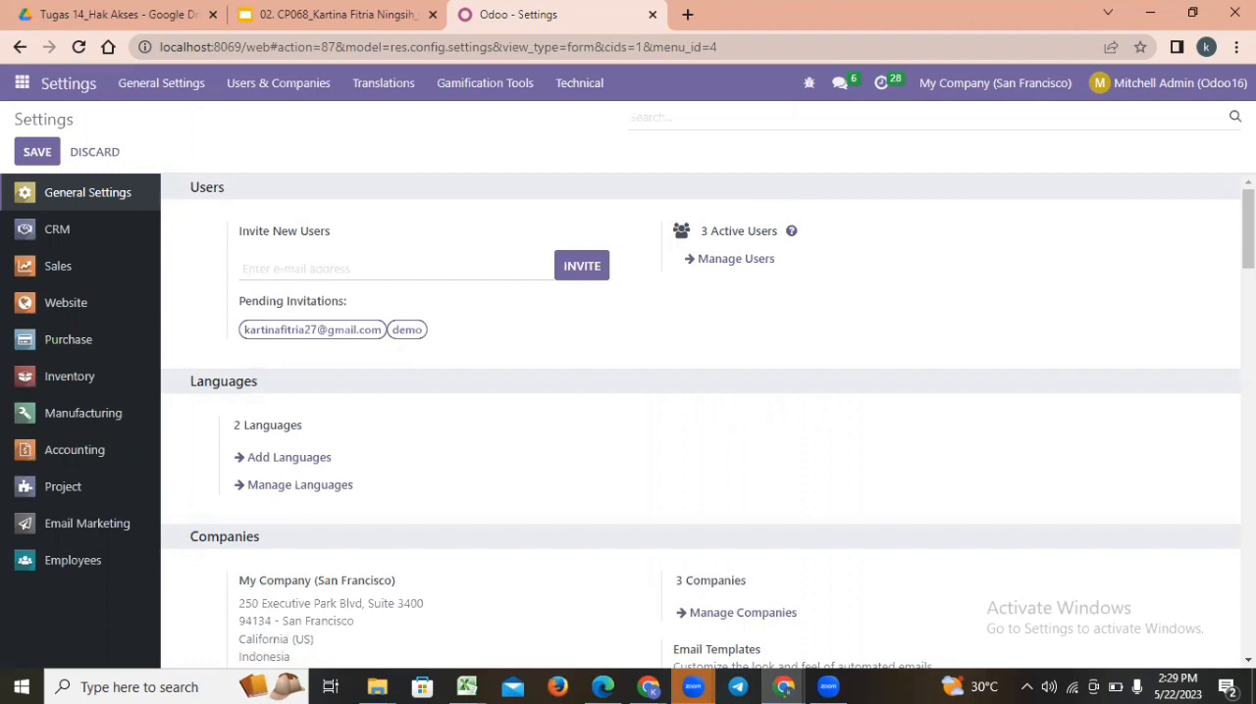
pyautogui.moveTo(1248, 229); pyautogui.dragTo(1248, 312)
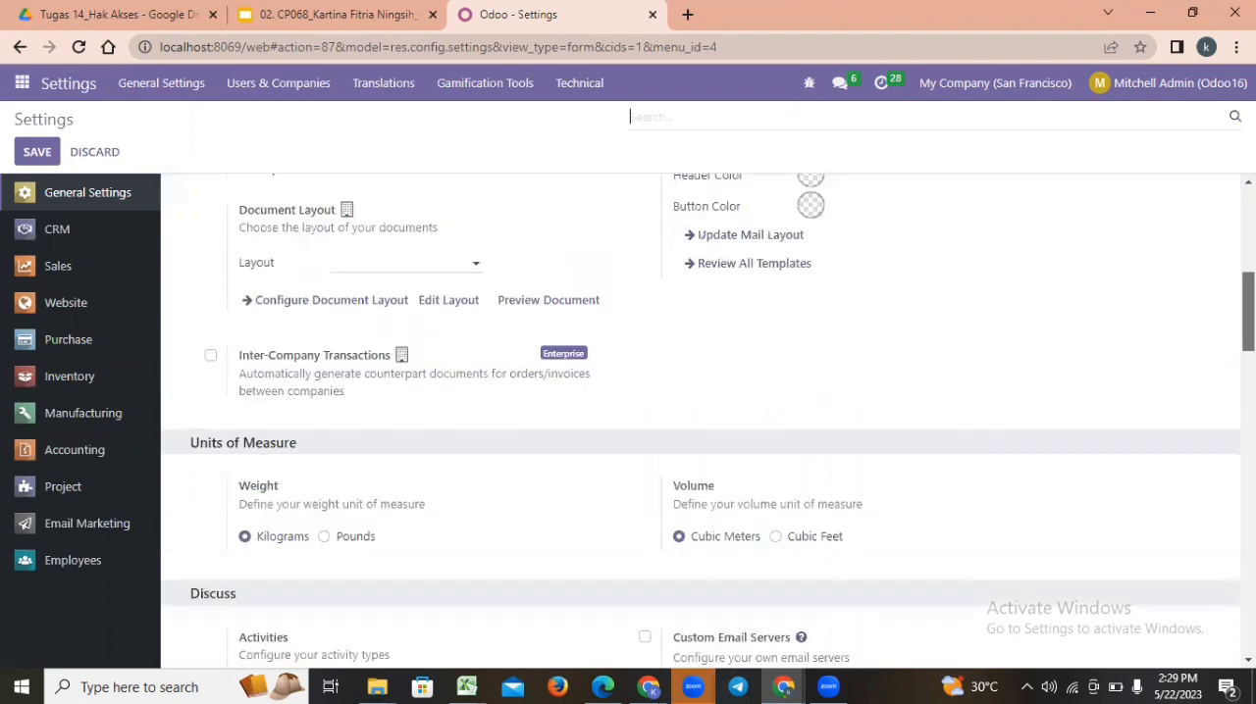
pyautogui.scroll(-2, 1234, 347)
pyautogui.scroll(-2, 1238, 358)
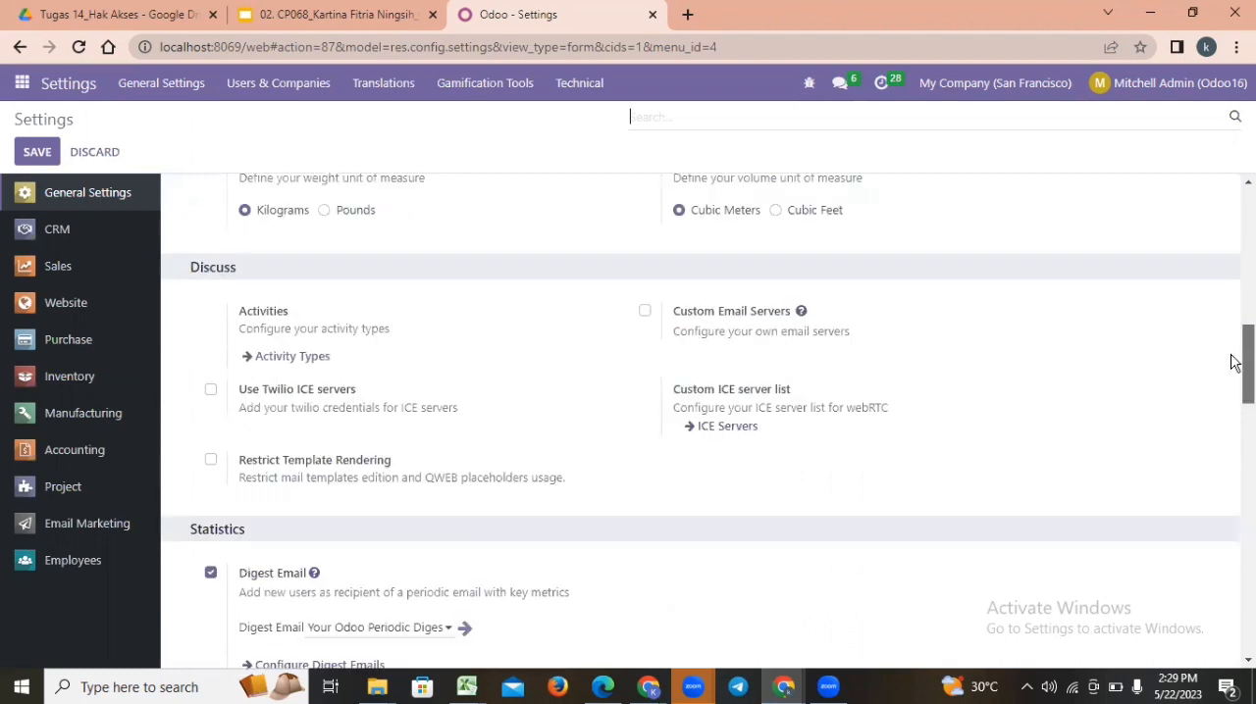
pyautogui.scroll(5, 1238, 357)
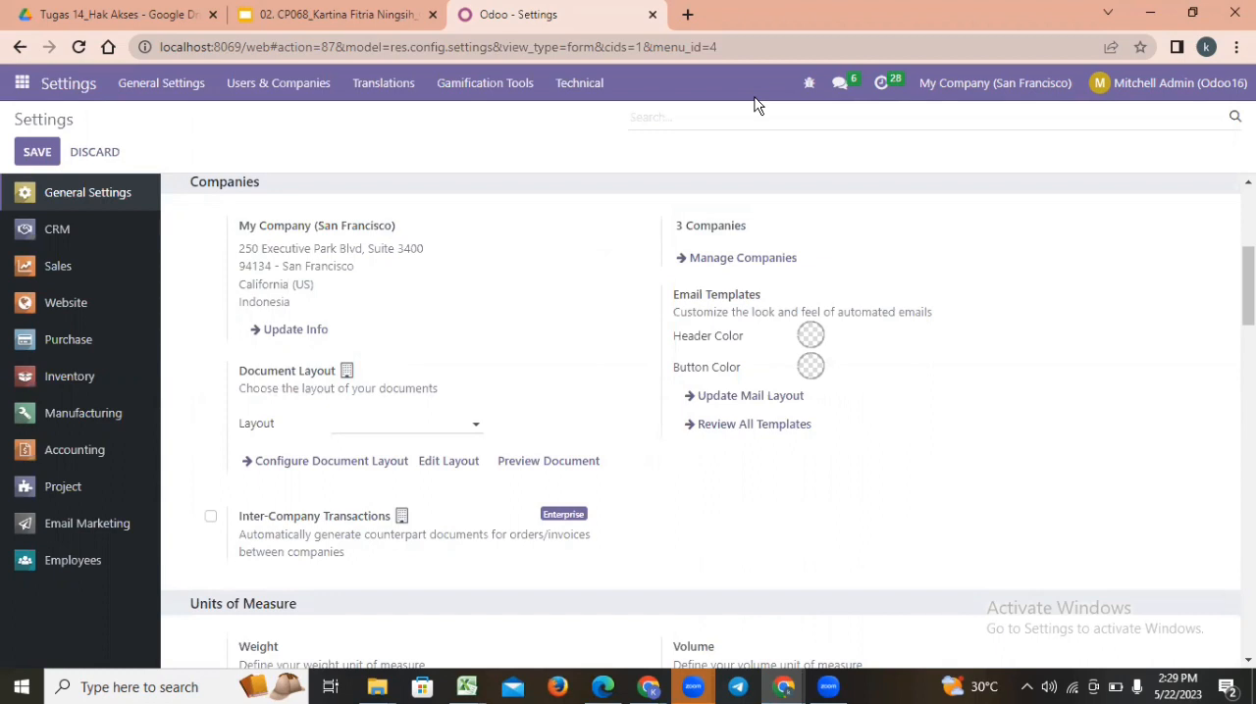
pyautogui.scroll(3, 726, 226)
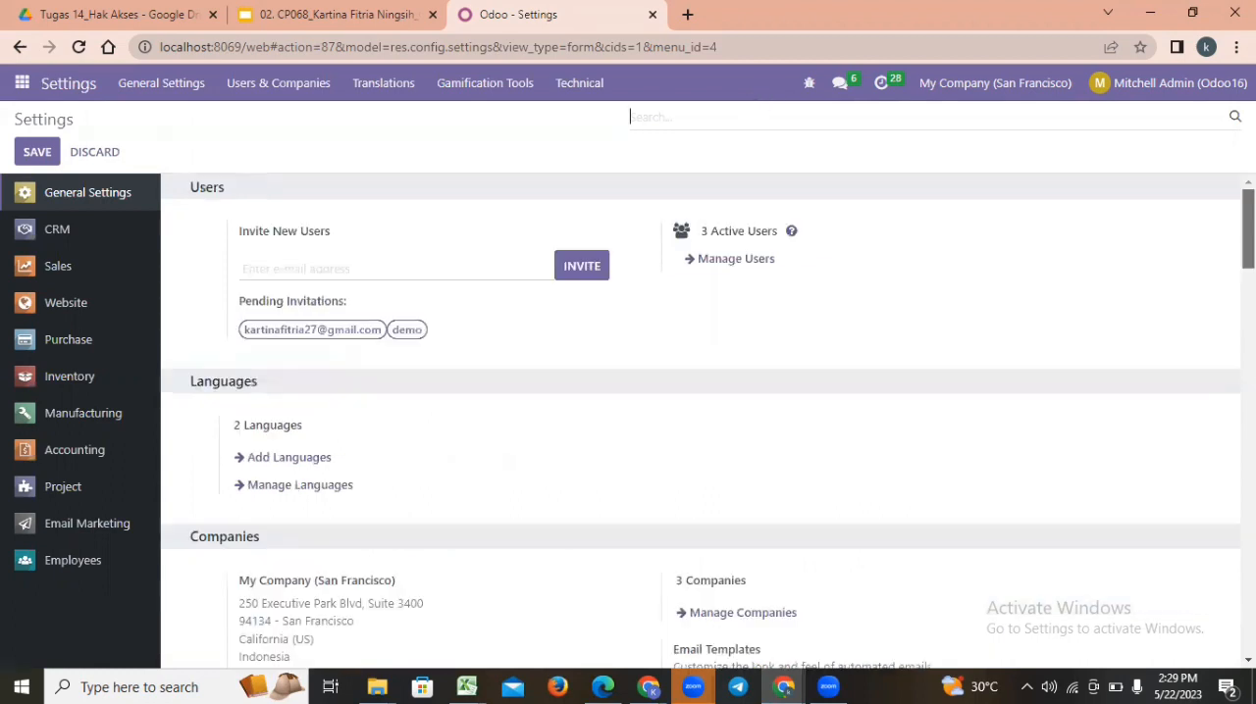
pyautogui.click(279, 85)
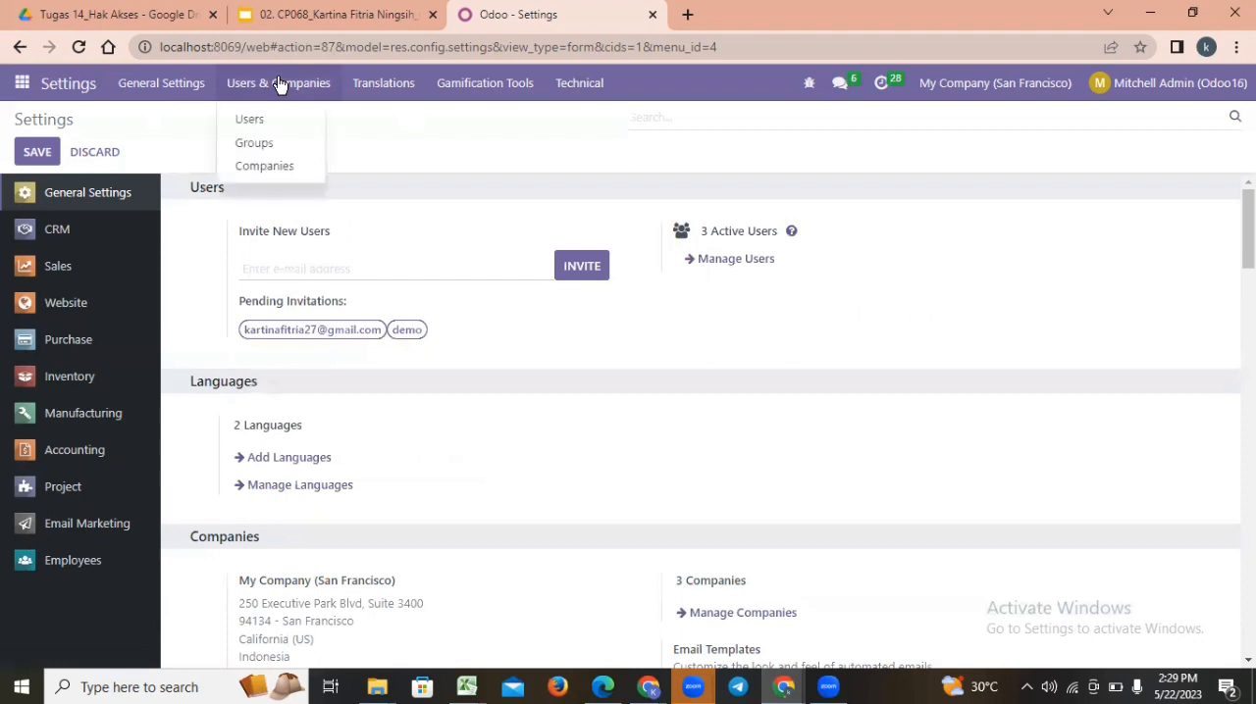
pyautogui.click(251, 121)
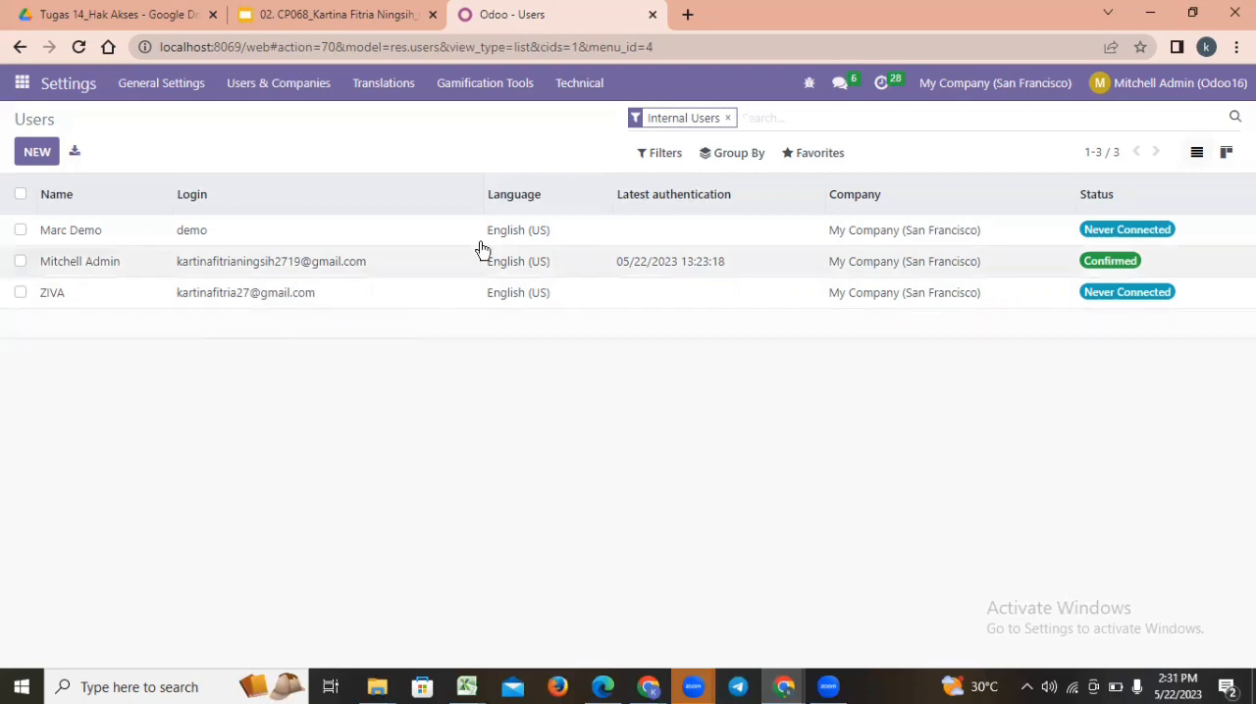
# Start a record import for the users and upload the 01. Tabel Matriks file.
pyautogui.click(808, 155)
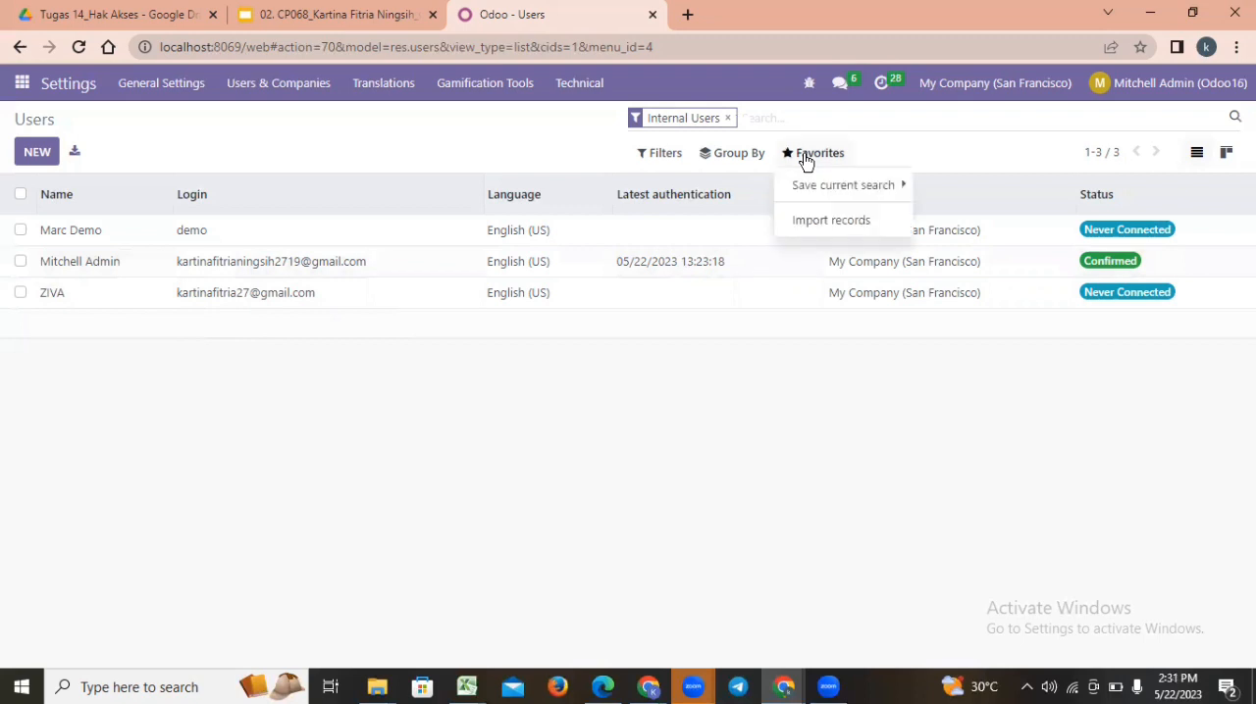
pyautogui.click(809, 222)
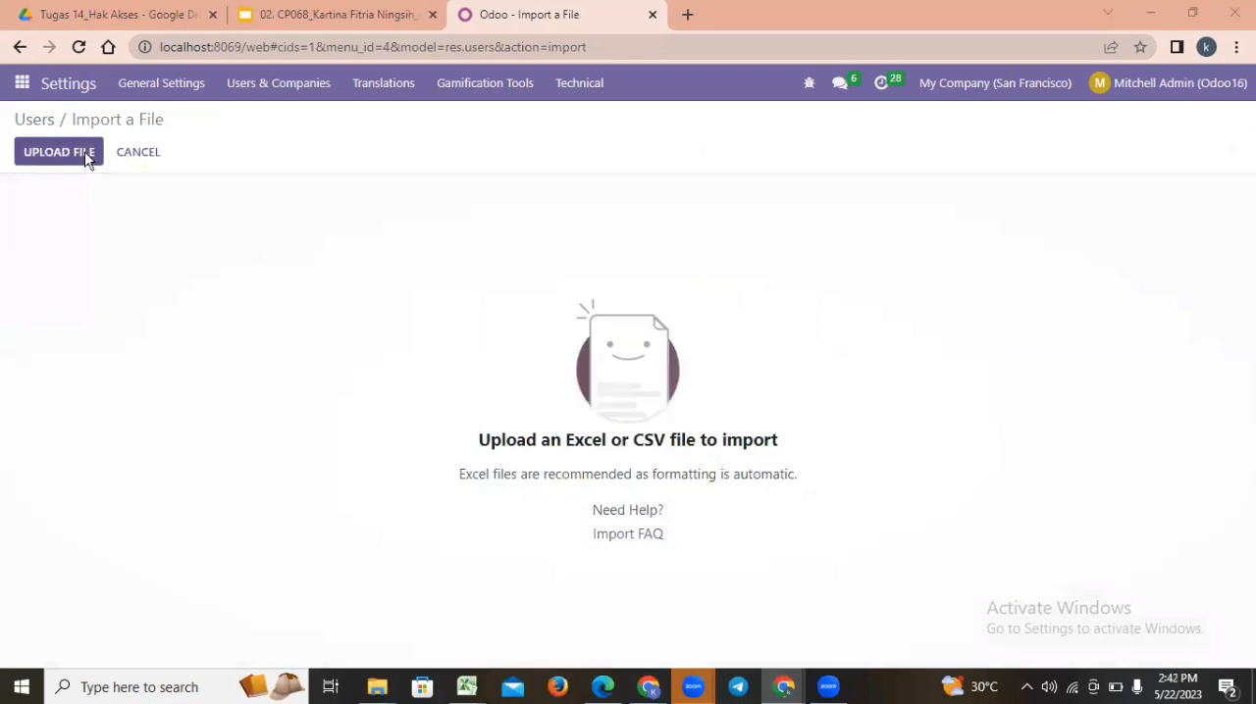
pyautogui.click(85, 155)
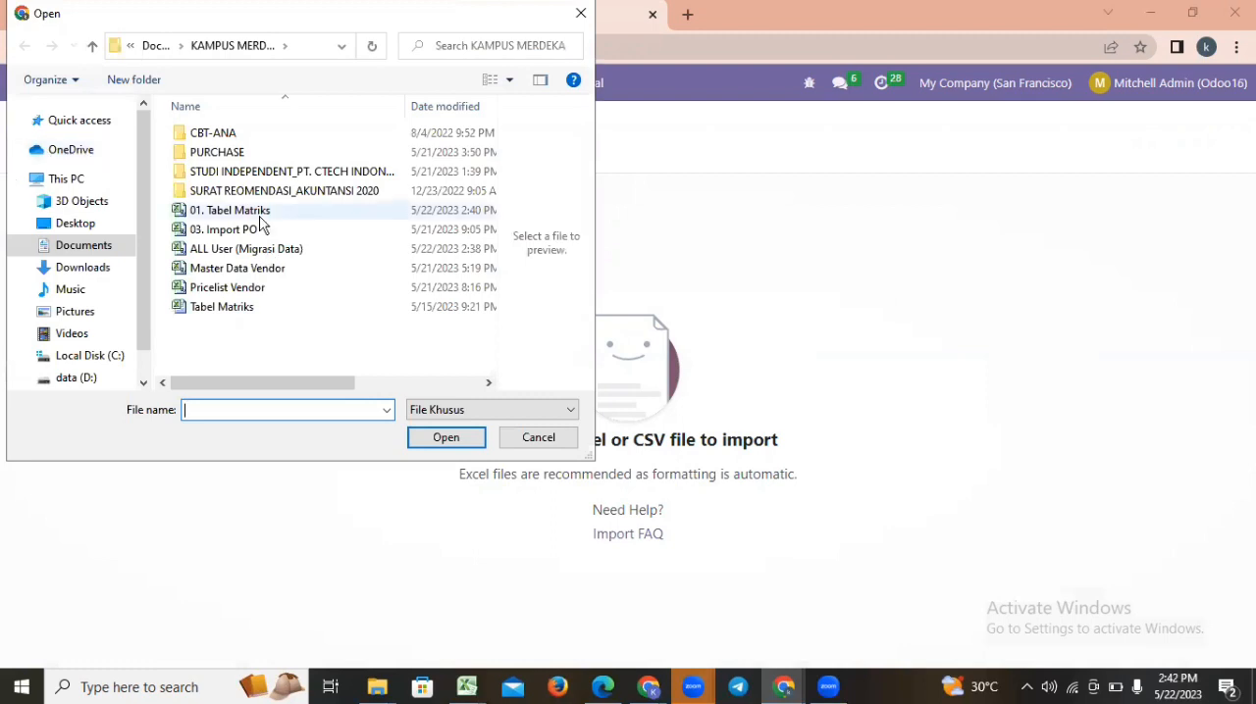
pyautogui.click(445, 437)
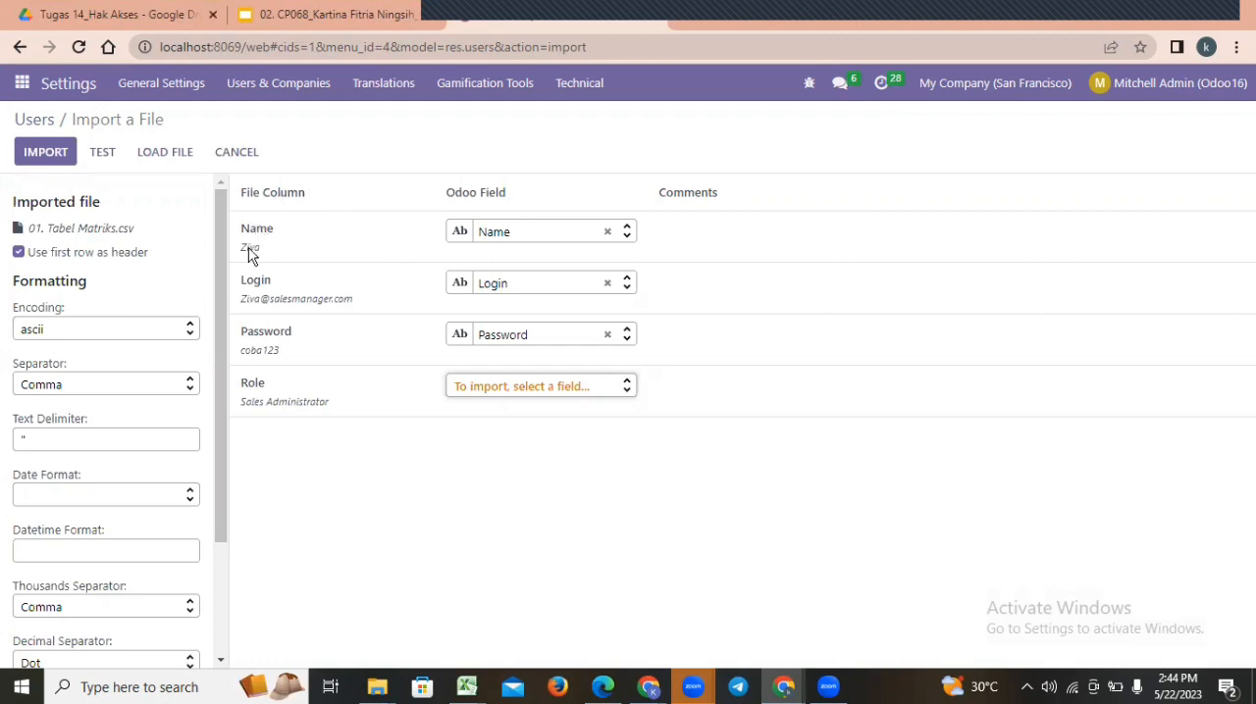
# Test the uploaded file with Name, Login and Password mapped and Role unmapped, and import the users.
pyautogui.moveTo(249, 254)
pyautogui.click(104, 154)
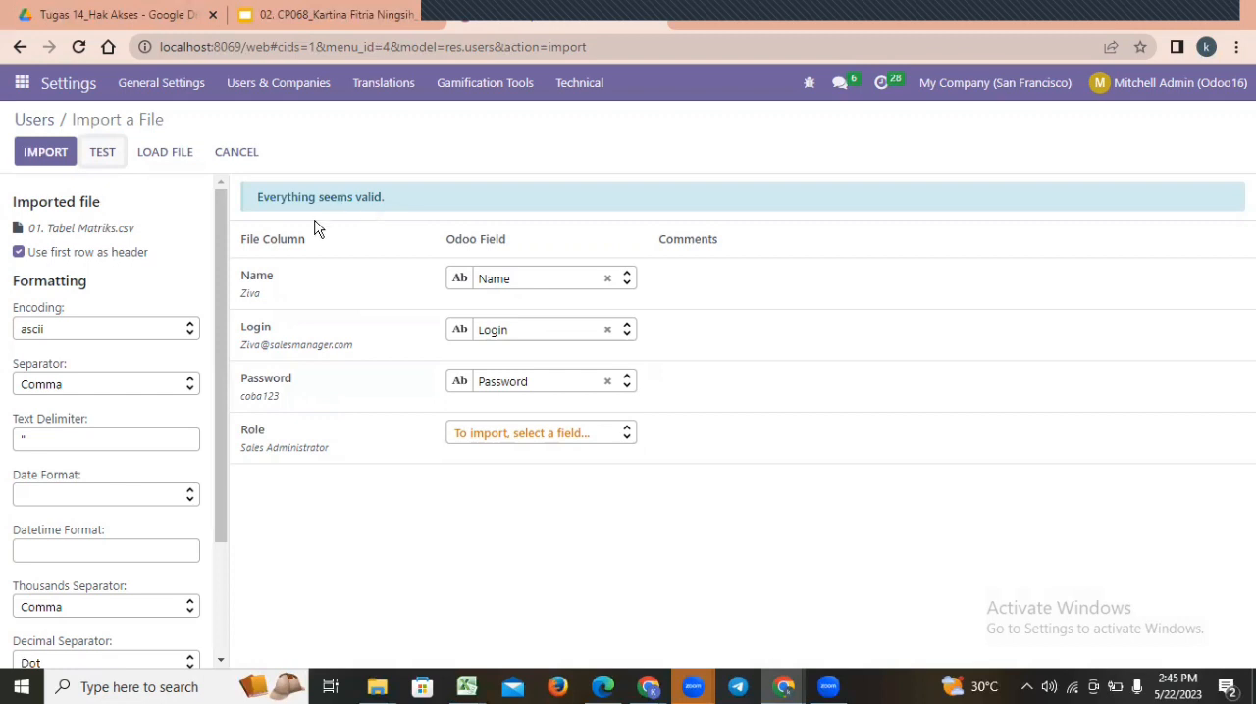
pyautogui.click(46, 154)
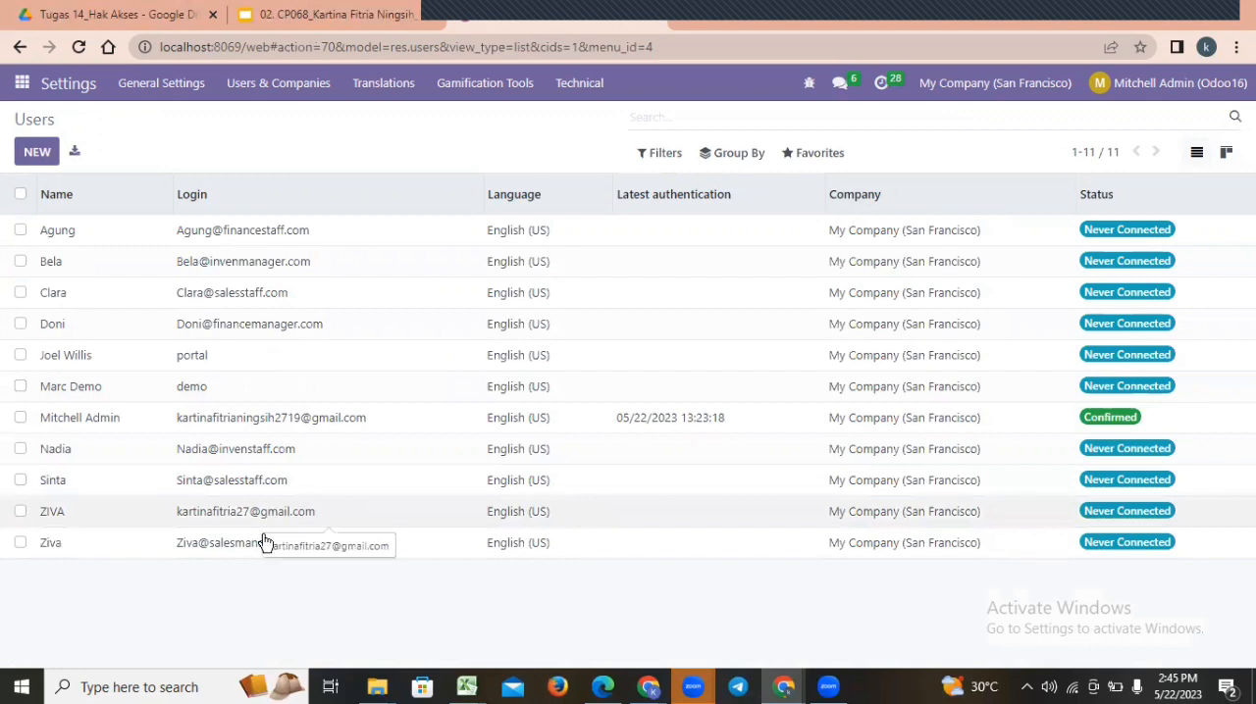
# Open the imported sales manager's user record and review its access rights from Multi Companies down to Administration.
pyautogui.click(200, 546)
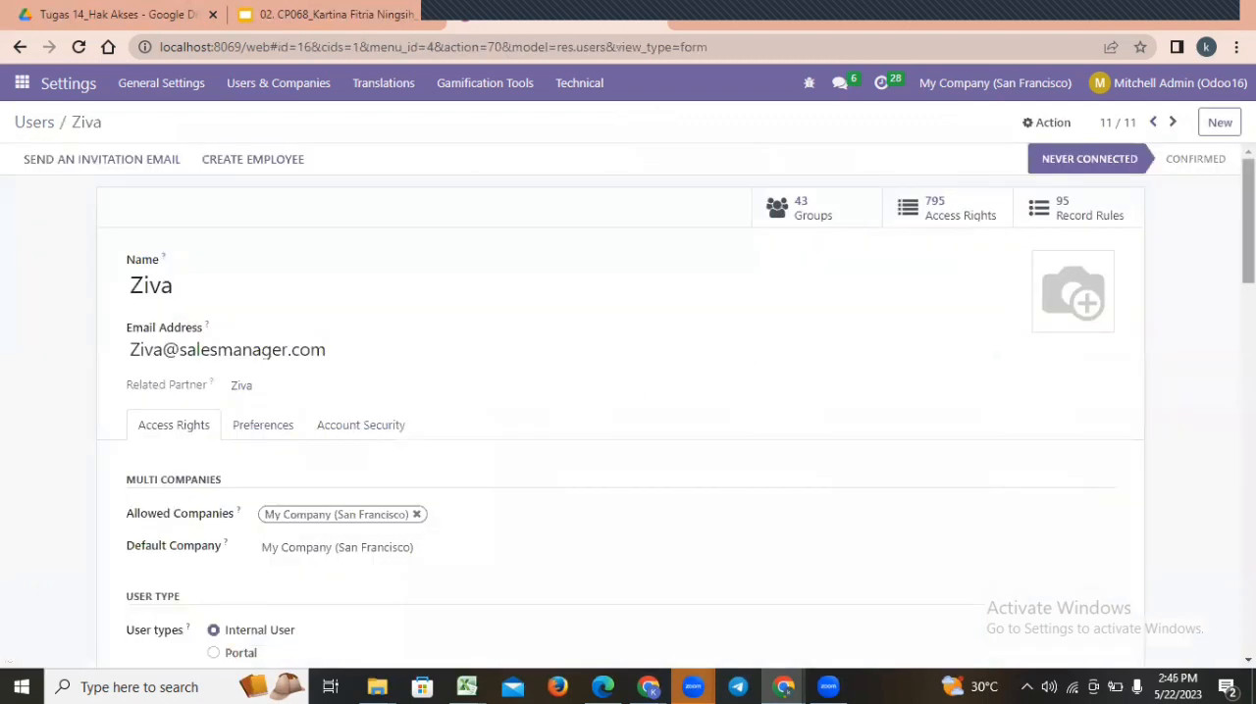
pyautogui.scroll(-1, 628, 393)
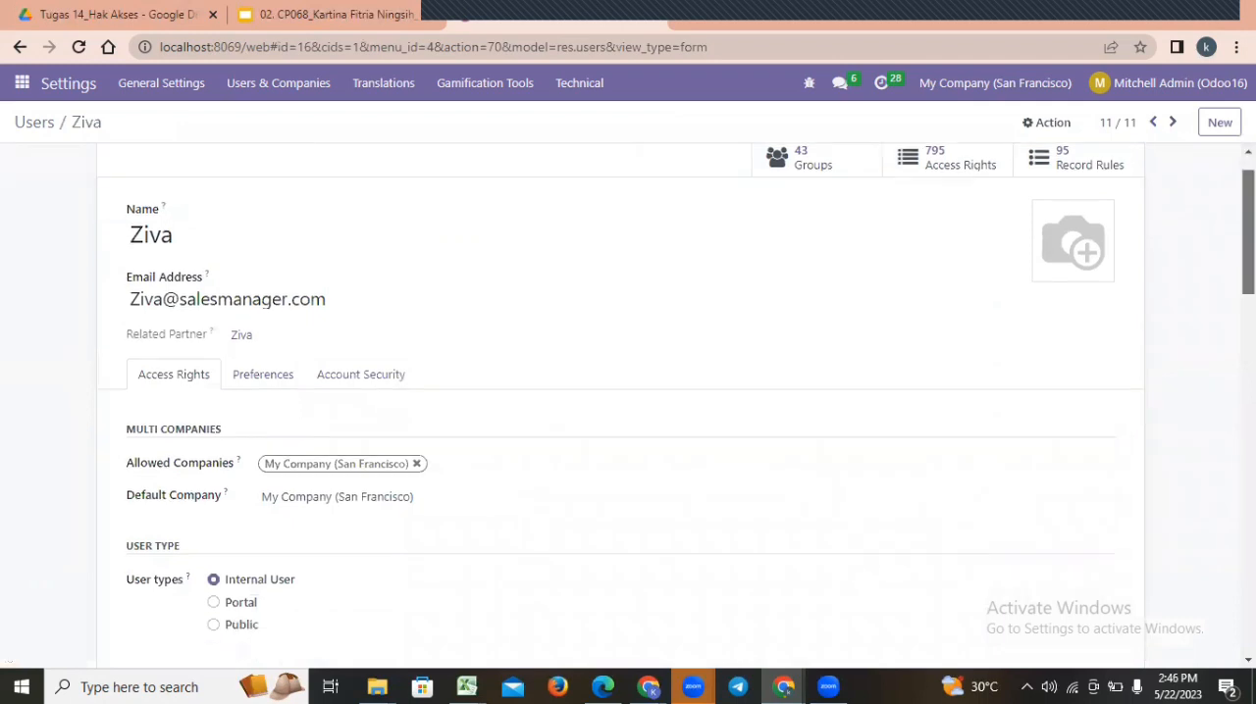
pyautogui.scroll(-1, 628, 405)
pyautogui.scroll(-1, 628, 405)
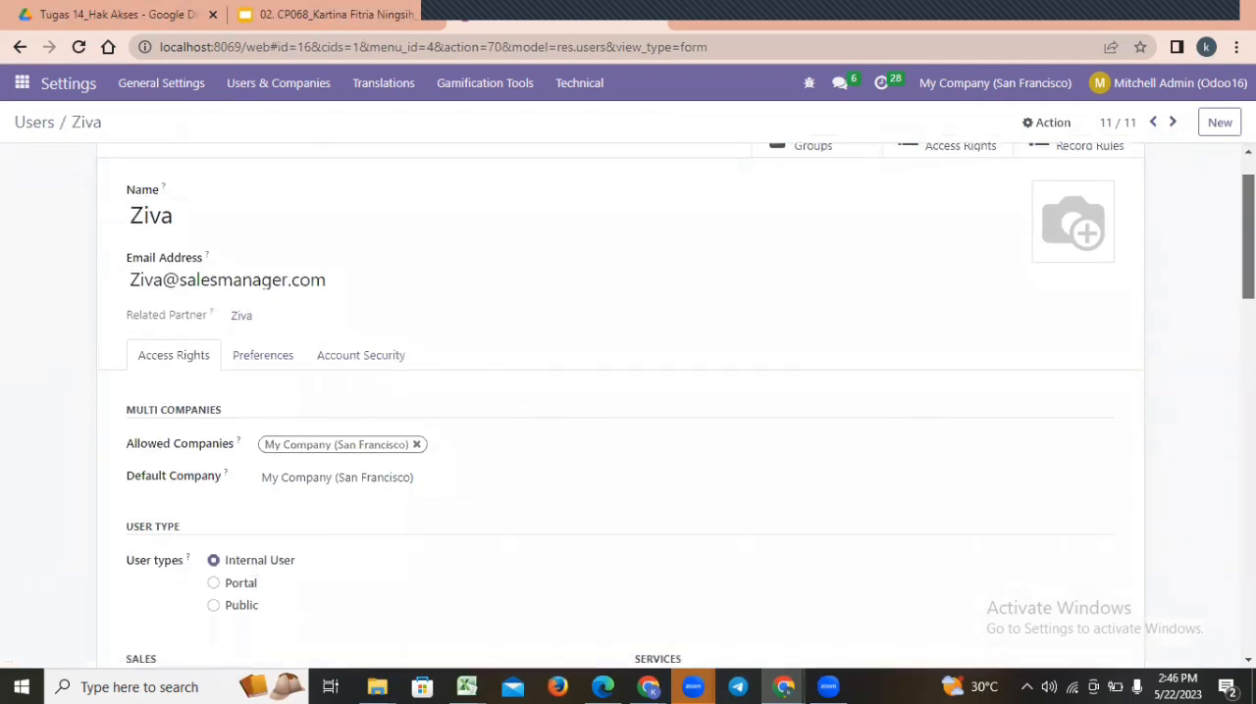
pyautogui.scroll(-1, 628, 405)
pyautogui.scroll(-1, 627, 405)
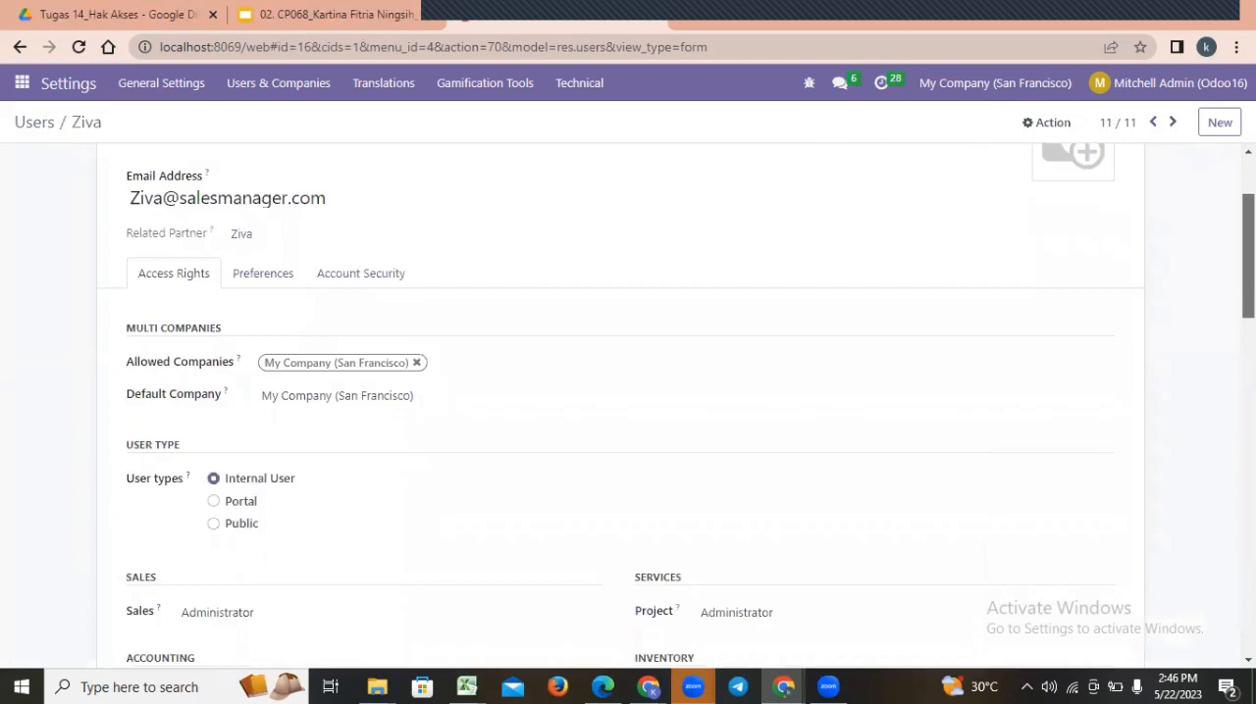
pyautogui.scroll(-1, 628, 405)
pyautogui.scroll(-1, 627, 405)
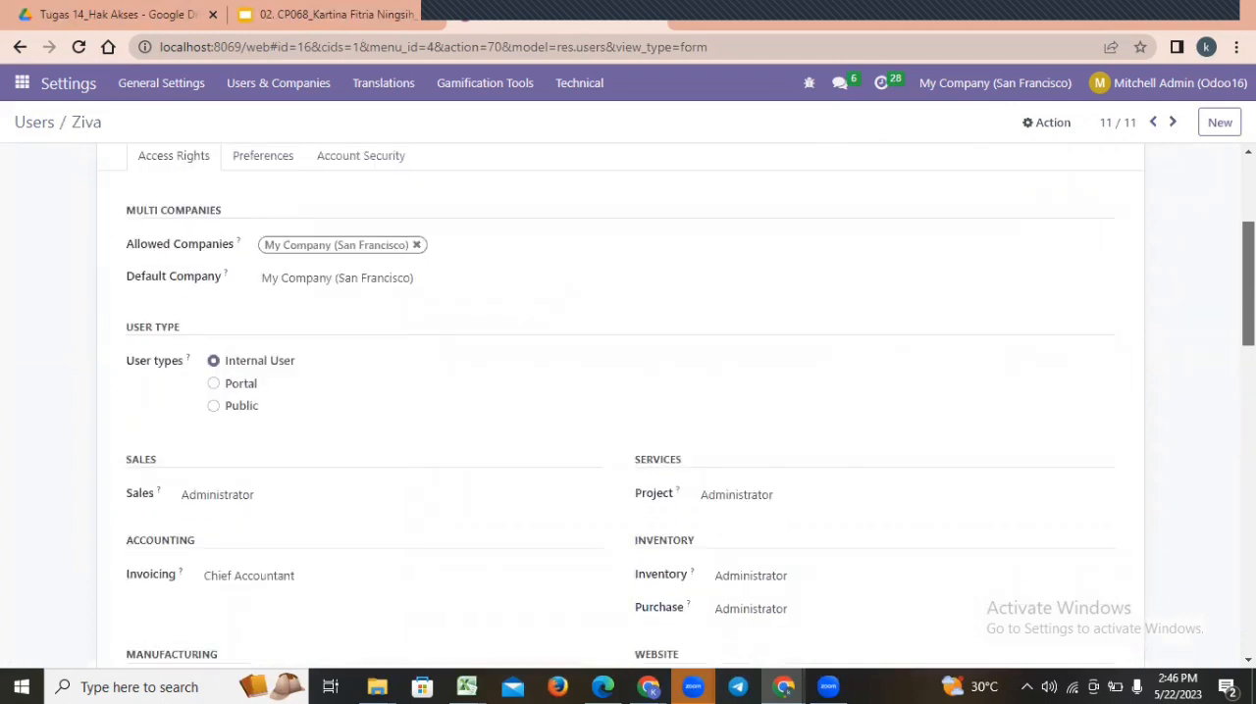
pyautogui.scroll(-1, 628, 405)
pyautogui.scroll(-1, 628, 405)
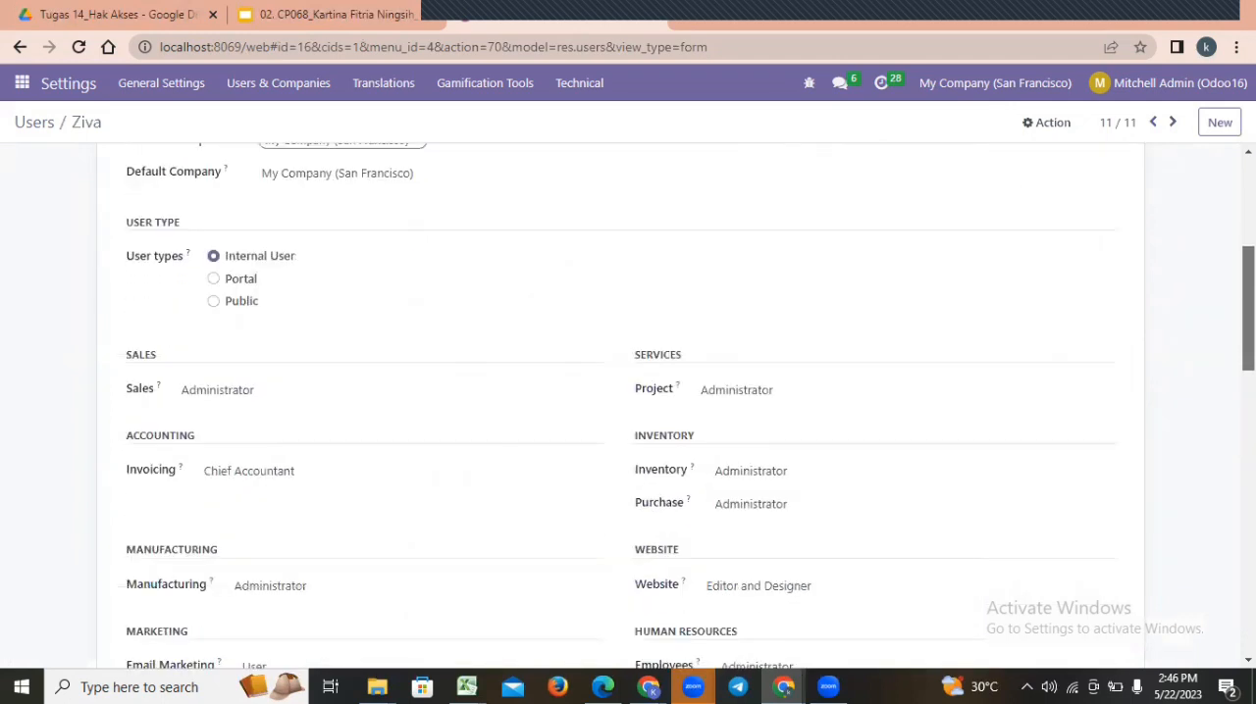
pyautogui.scroll(-1, 628, 406)
pyautogui.scroll(-1, 627, 405)
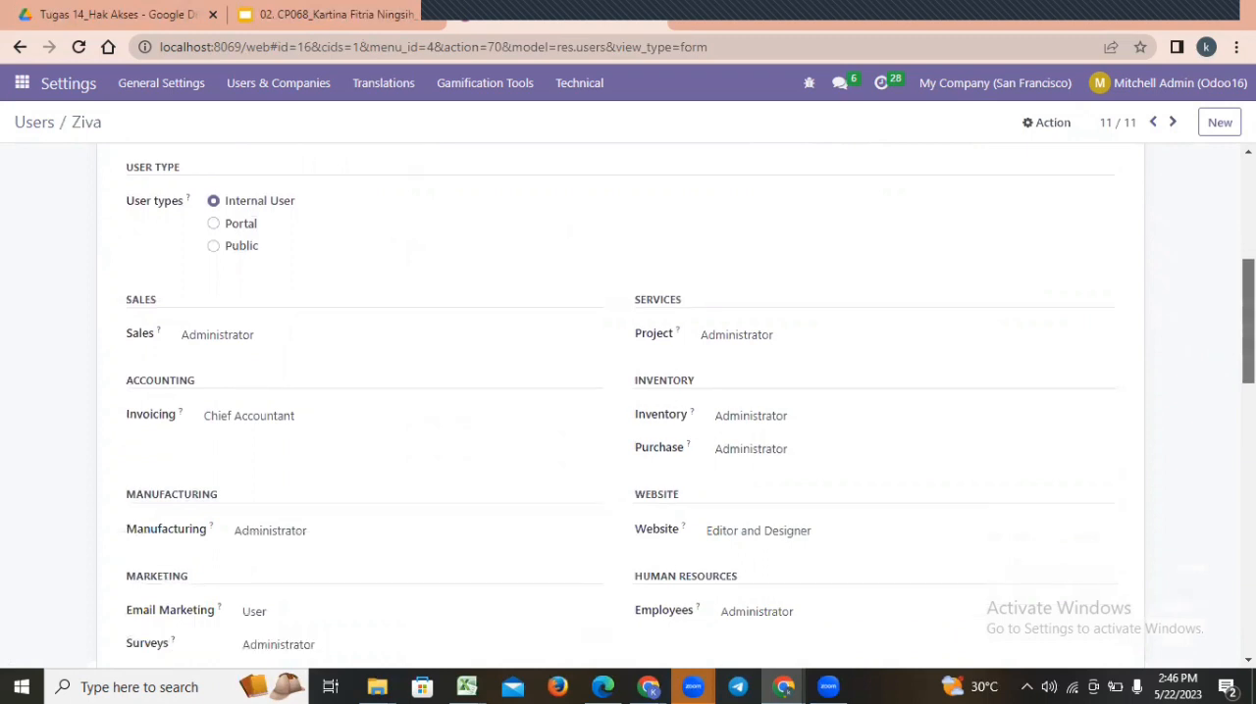
pyautogui.scroll(-1, 628, 405)
pyautogui.scroll(-1, 627, 405)
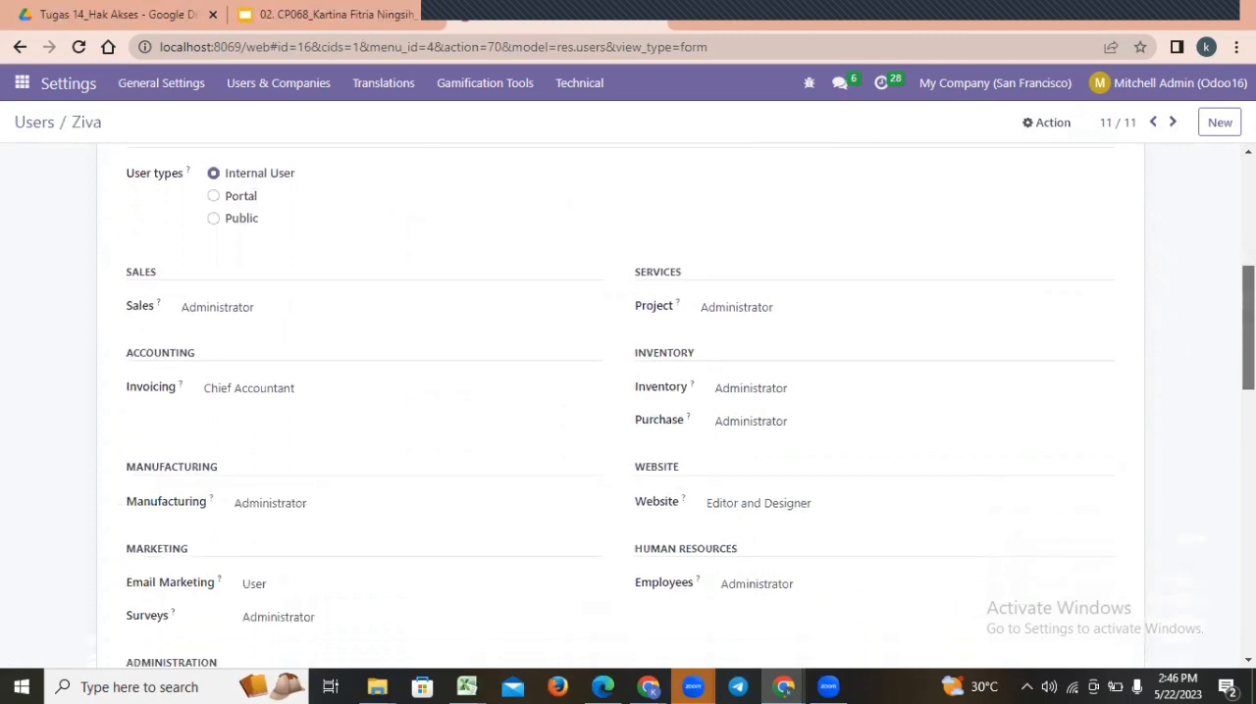
pyautogui.scroll(-1, 628, 405)
pyautogui.scroll(-1, 850, 297)
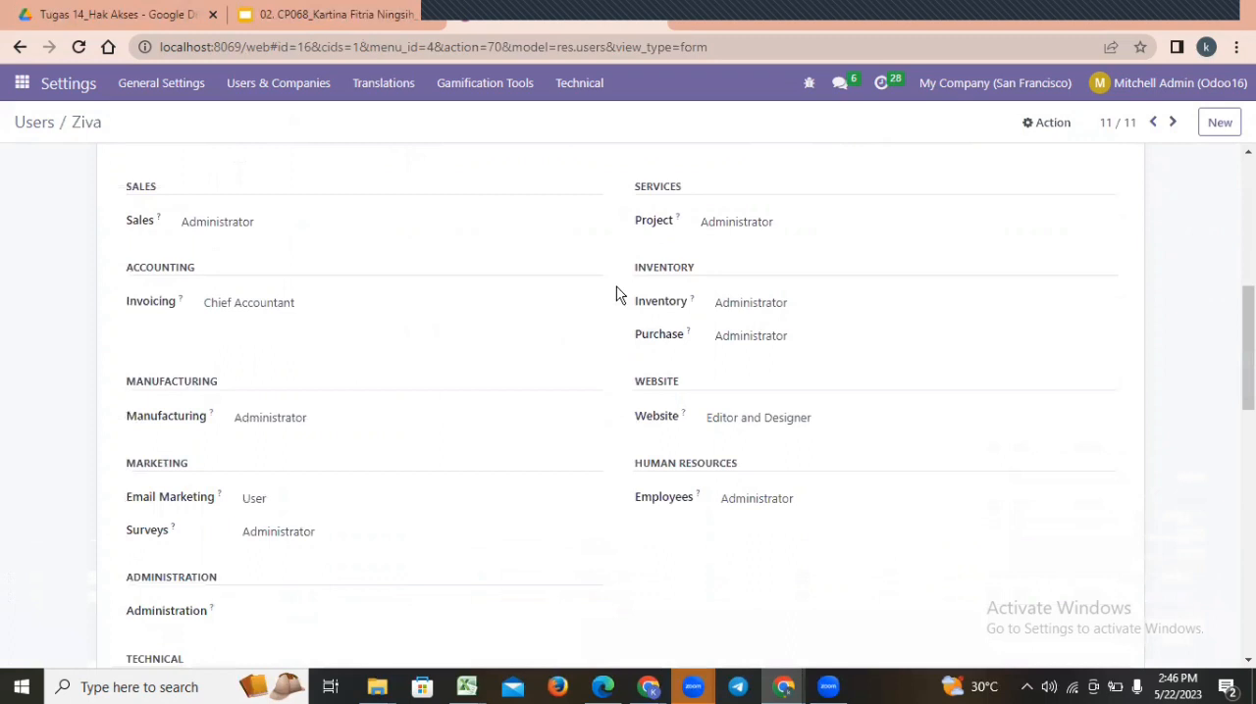
# Set the sales manager's Invoicing, Email Marketing and Surveys access rights to blank.
pyautogui.click(279, 307)
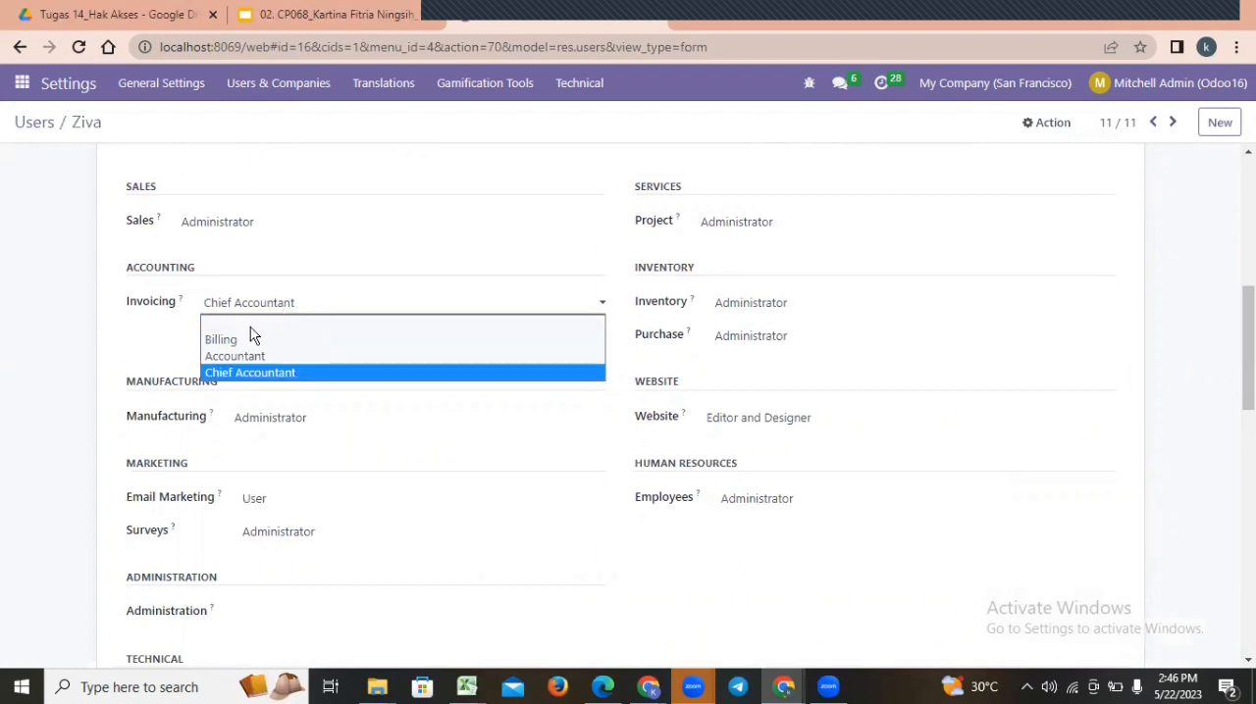
pyautogui.click(252, 330)
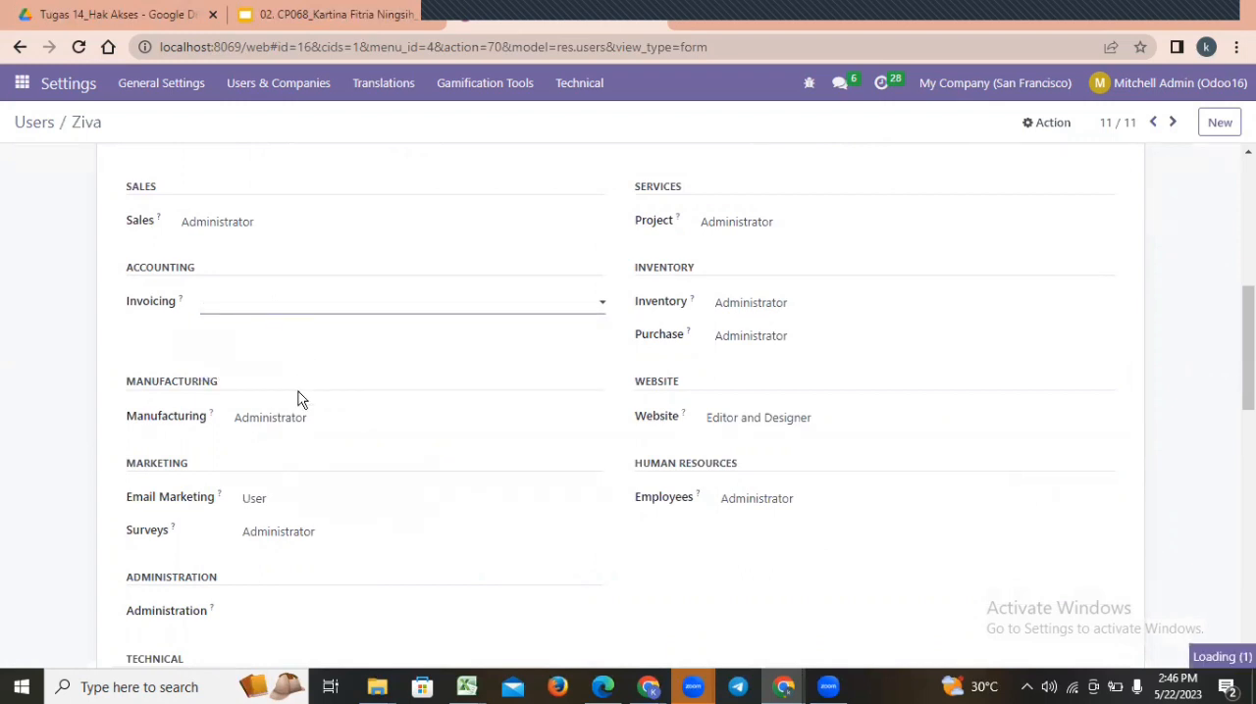
pyautogui.click(294, 507)
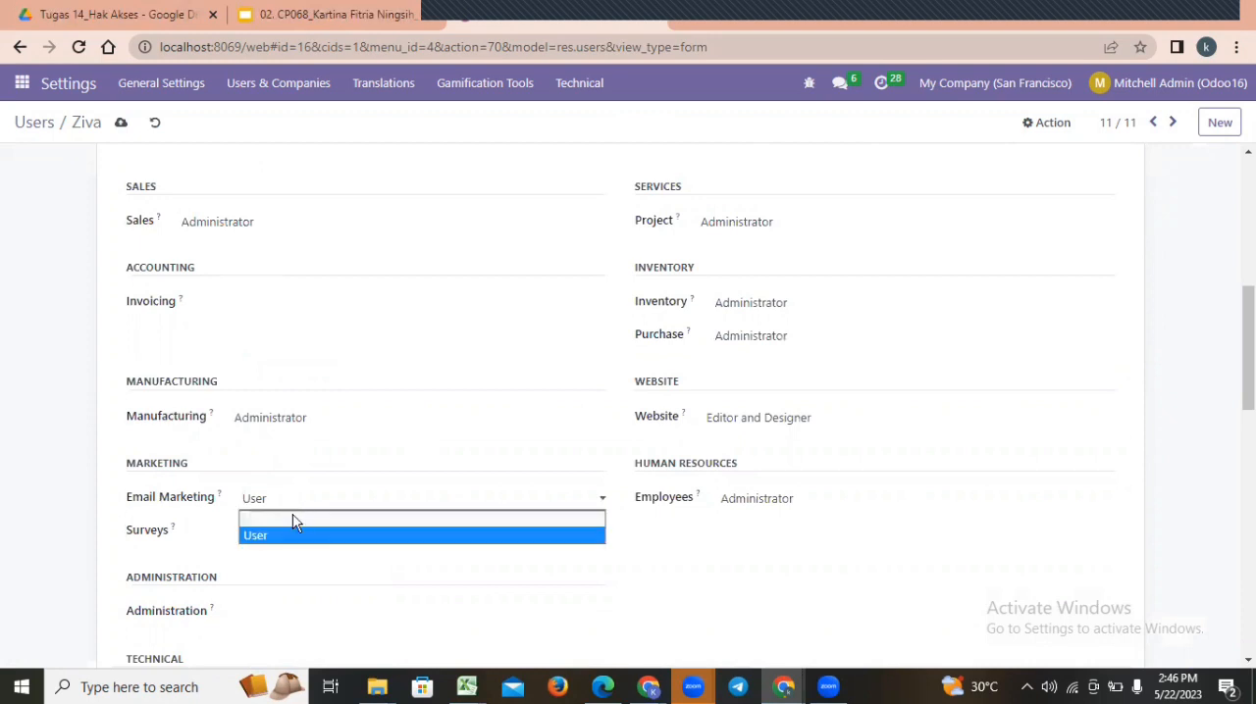
pyautogui.click(293, 517)
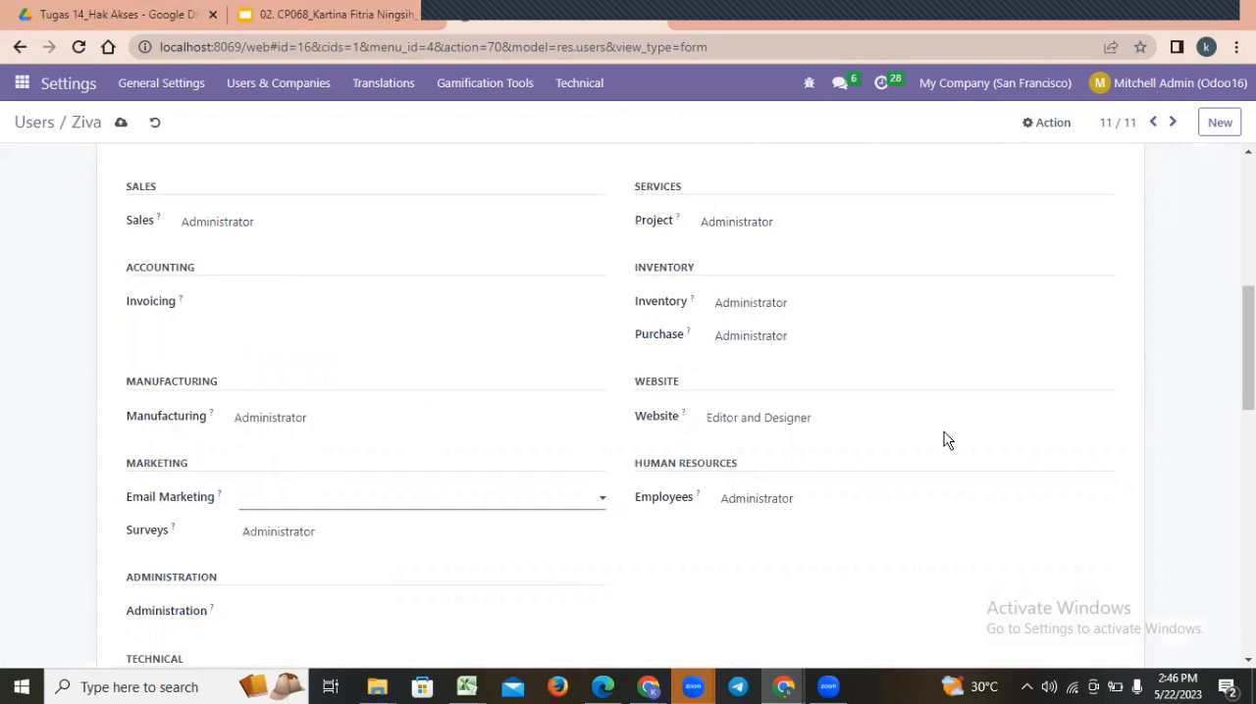
pyautogui.scroll(-2, 283, 344)
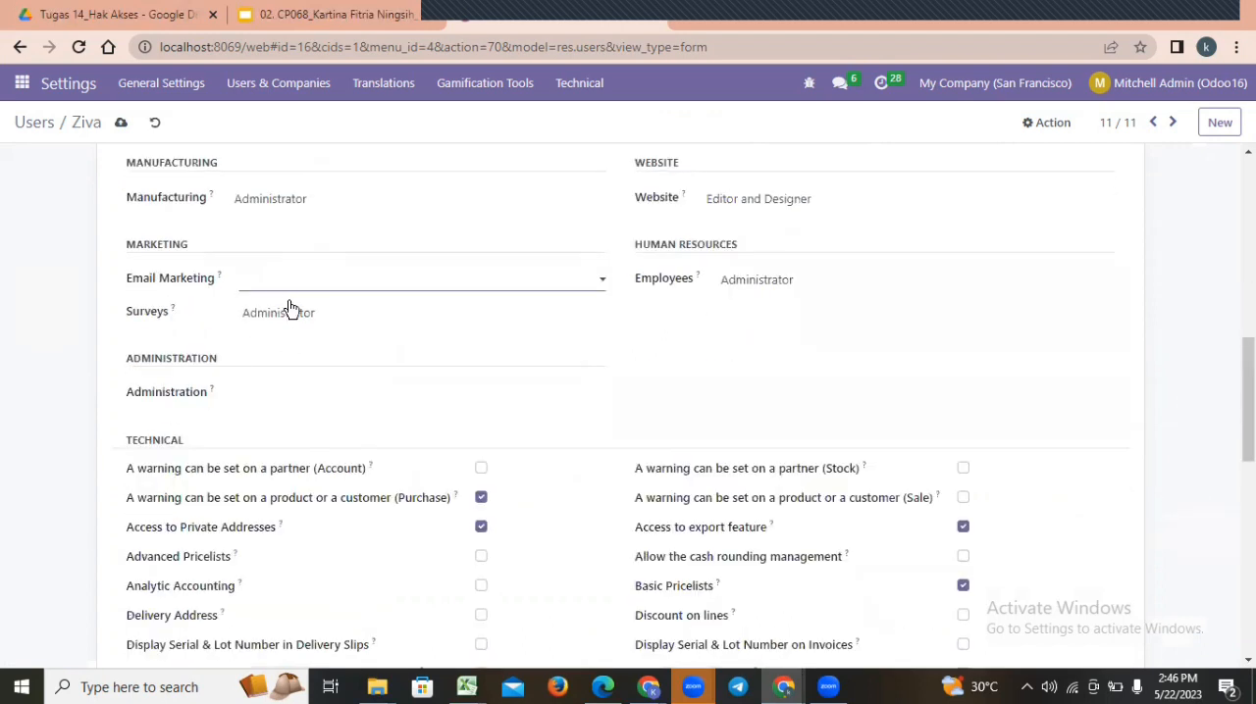
pyautogui.click(304, 313)
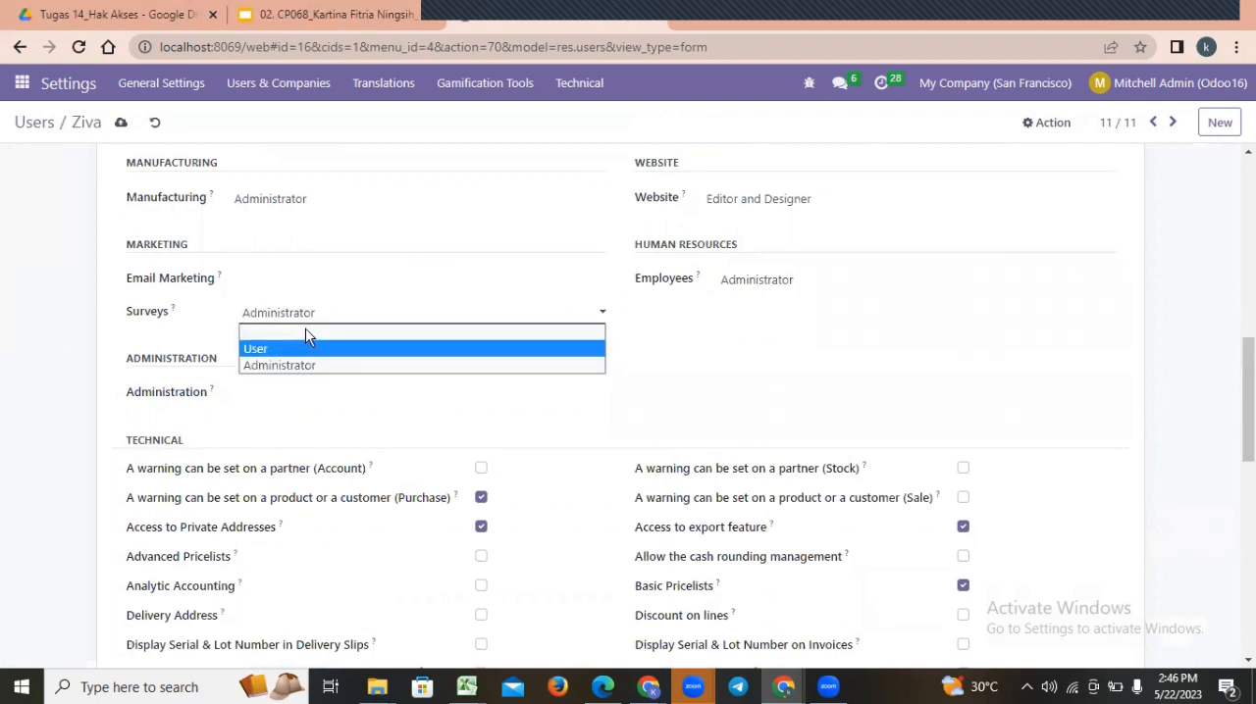
pyautogui.click(305, 332)
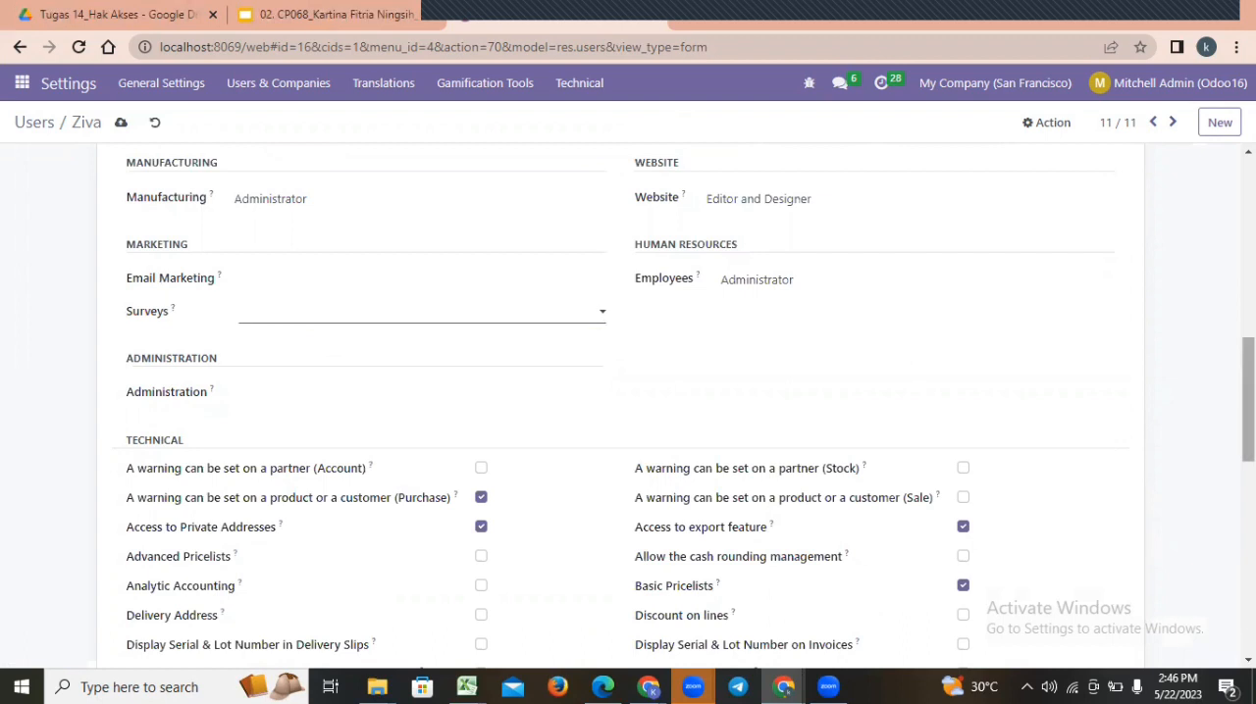
# Set the sales manager's Project, Inventory, Purchase and Employees access rights to blank, keeping Website as Editor and Designer.
pyautogui.scroll(3, 1120, 332)
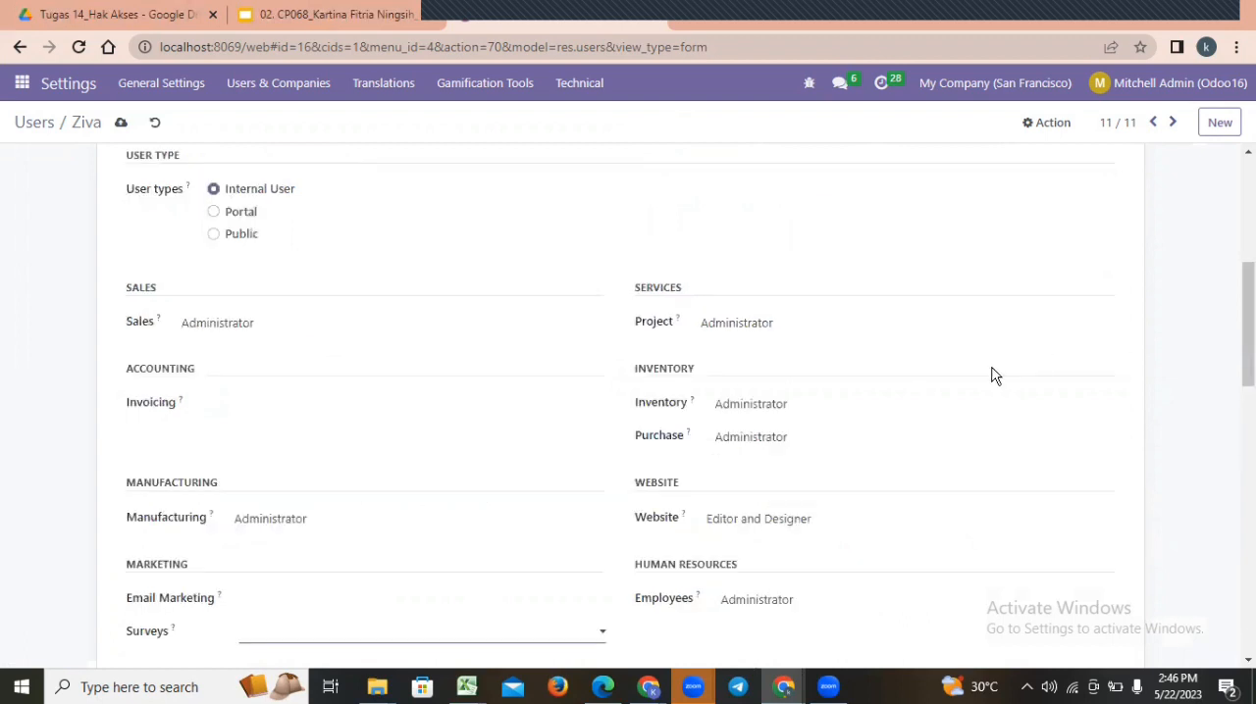
pyautogui.click(752, 332)
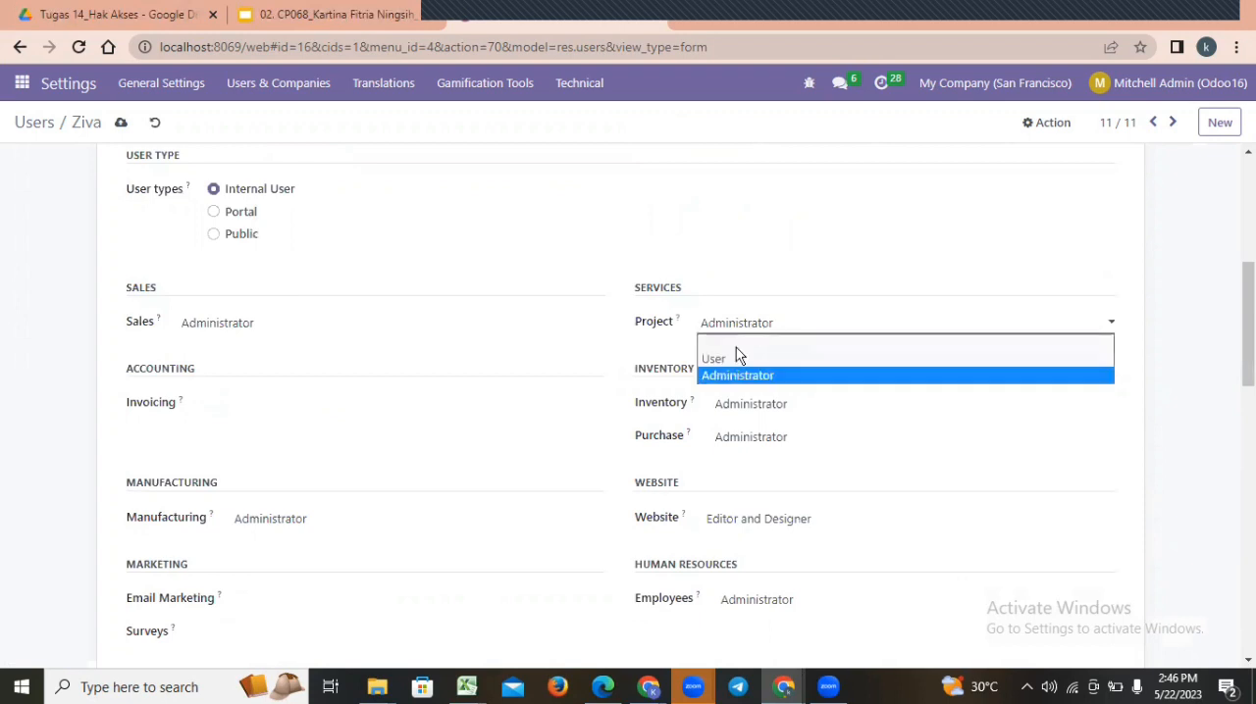
pyautogui.click(744, 341)
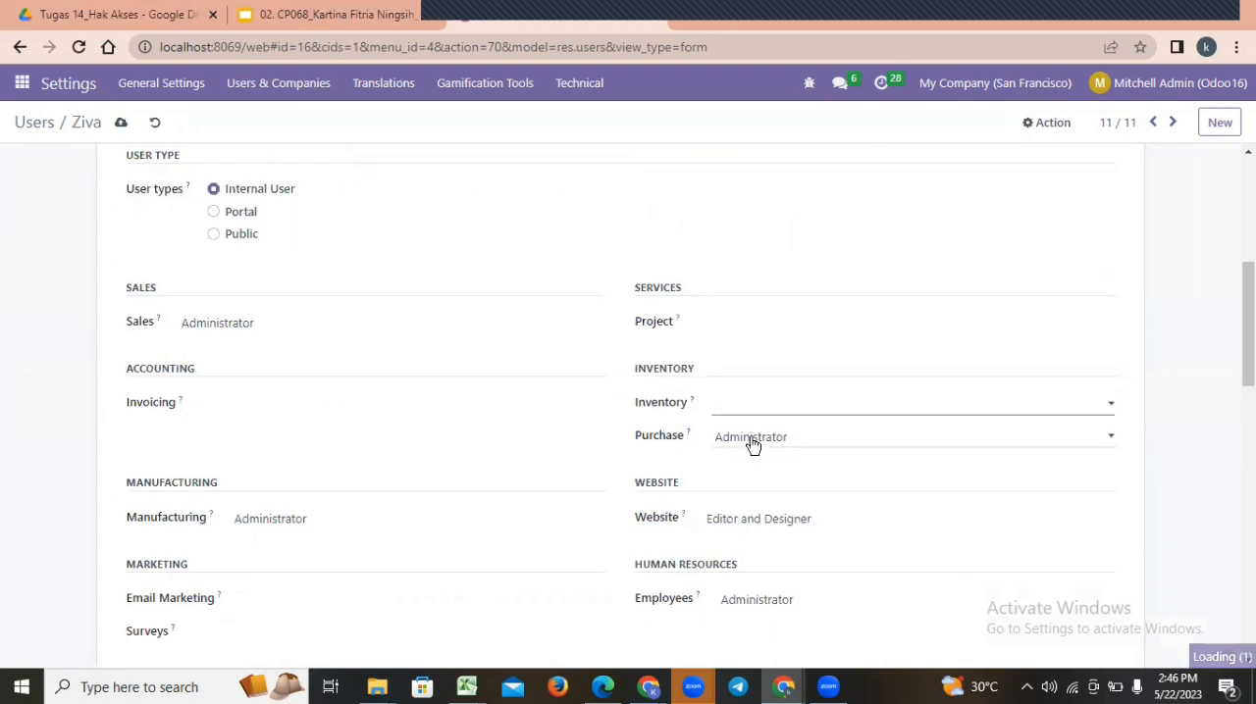
pyautogui.click(762, 442)
pyautogui.click(769, 459)
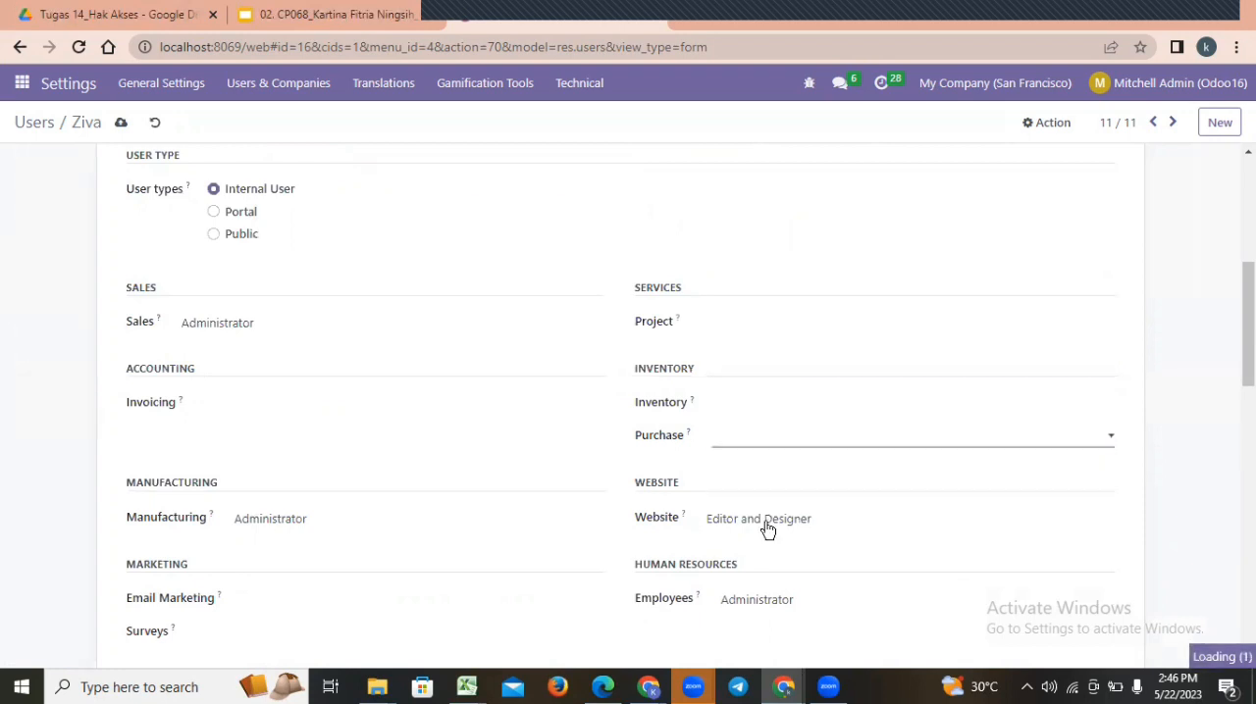
pyautogui.click(774, 528)
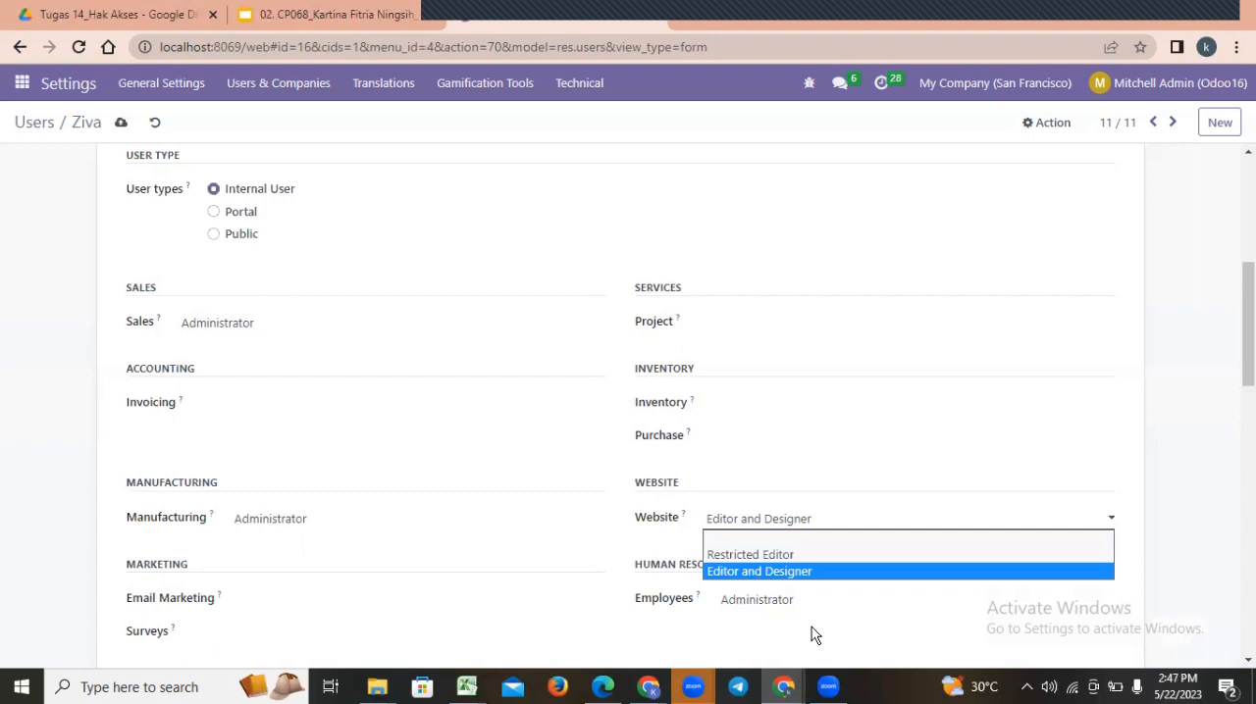
pyautogui.click(774, 600)
pyautogui.click(766, 621)
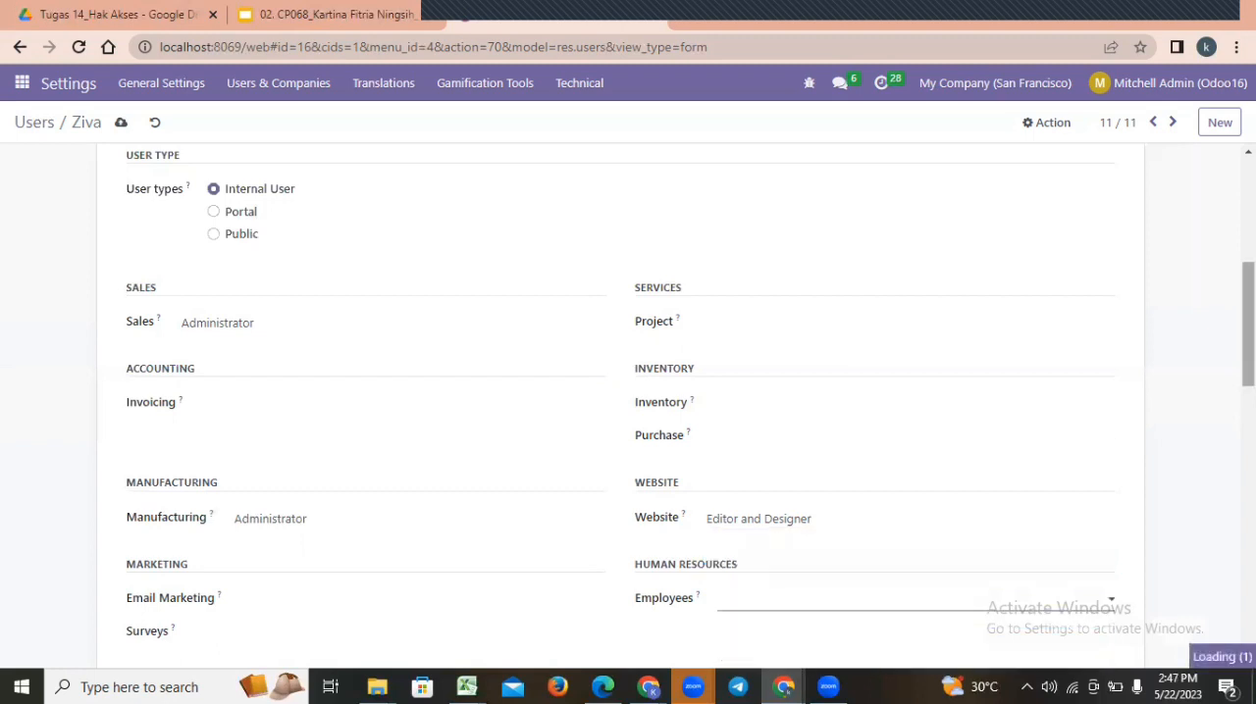
# Toggle the sales manager's Contact Creation extra right and save the user record.
pyautogui.scroll(-3, 627, 392)
pyautogui.scroll(-3, 628, 392)
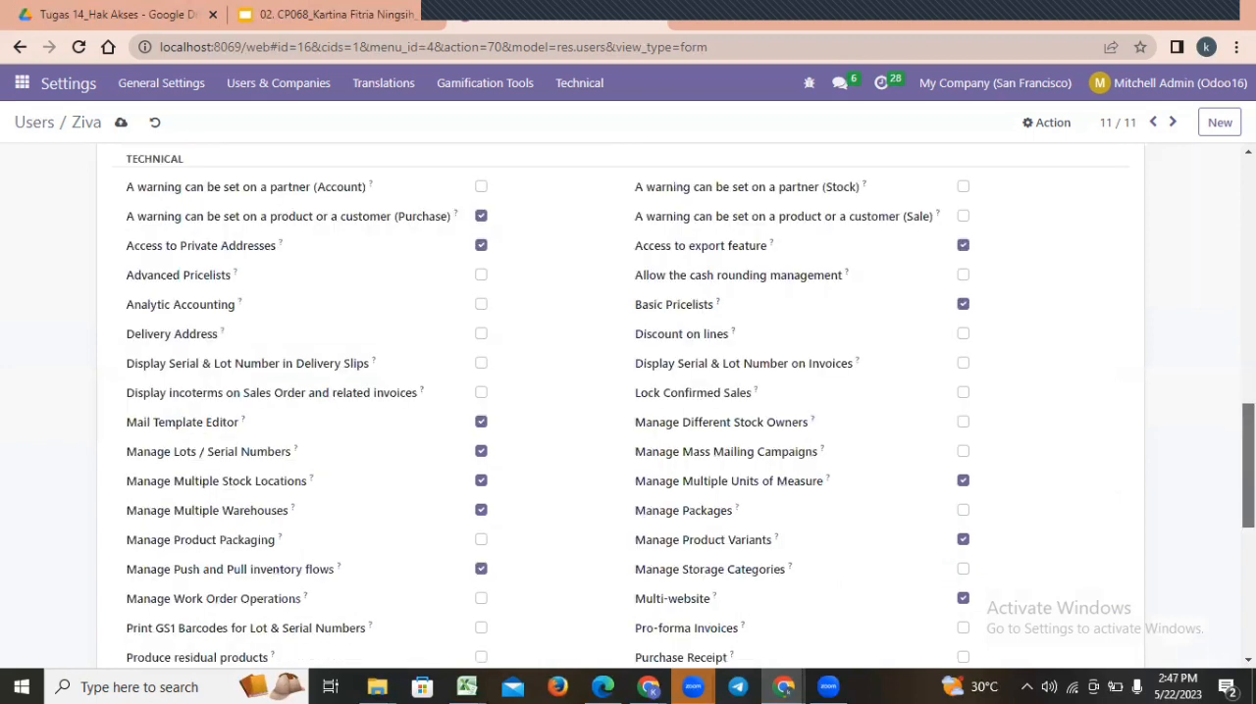
pyautogui.scroll(-3, 628, 406)
pyautogui.scroll(-3, 521, 488)
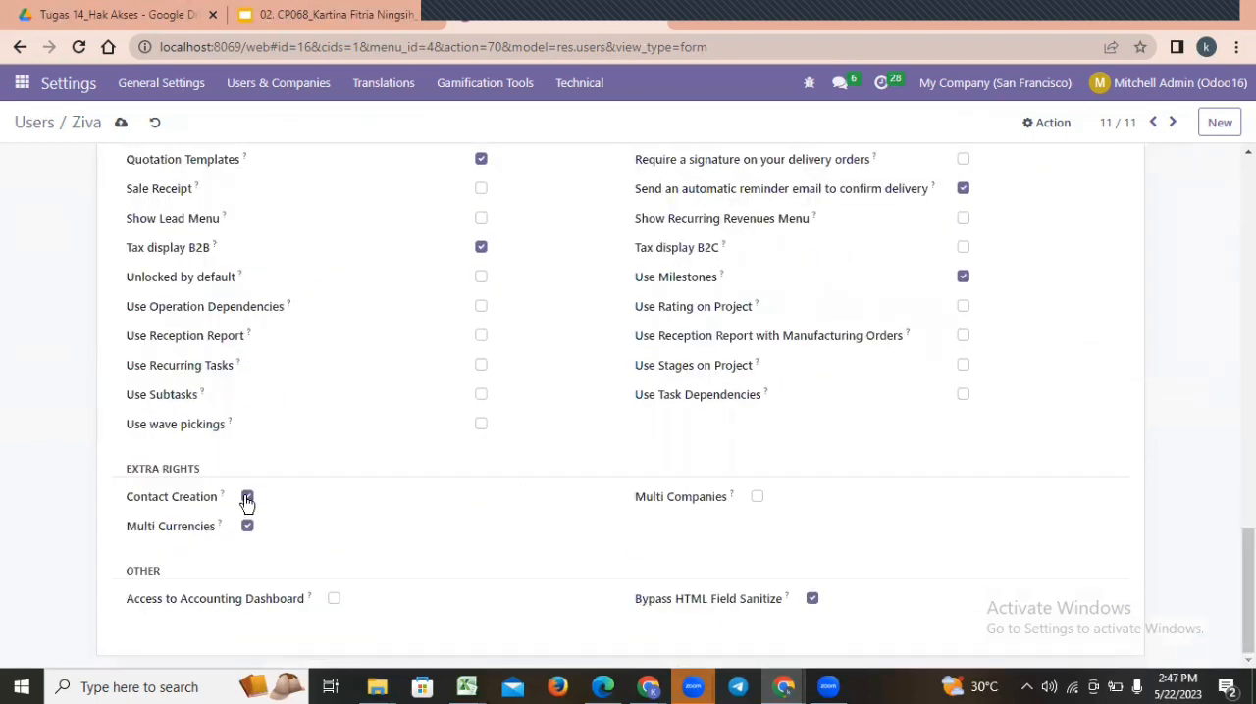
pyautogui.click(247, 498)
pyautogui.moveTo(1248, 589); pyautogui.dragTo(1248, 267)
pyautogui.scroll(2, 888, 233)
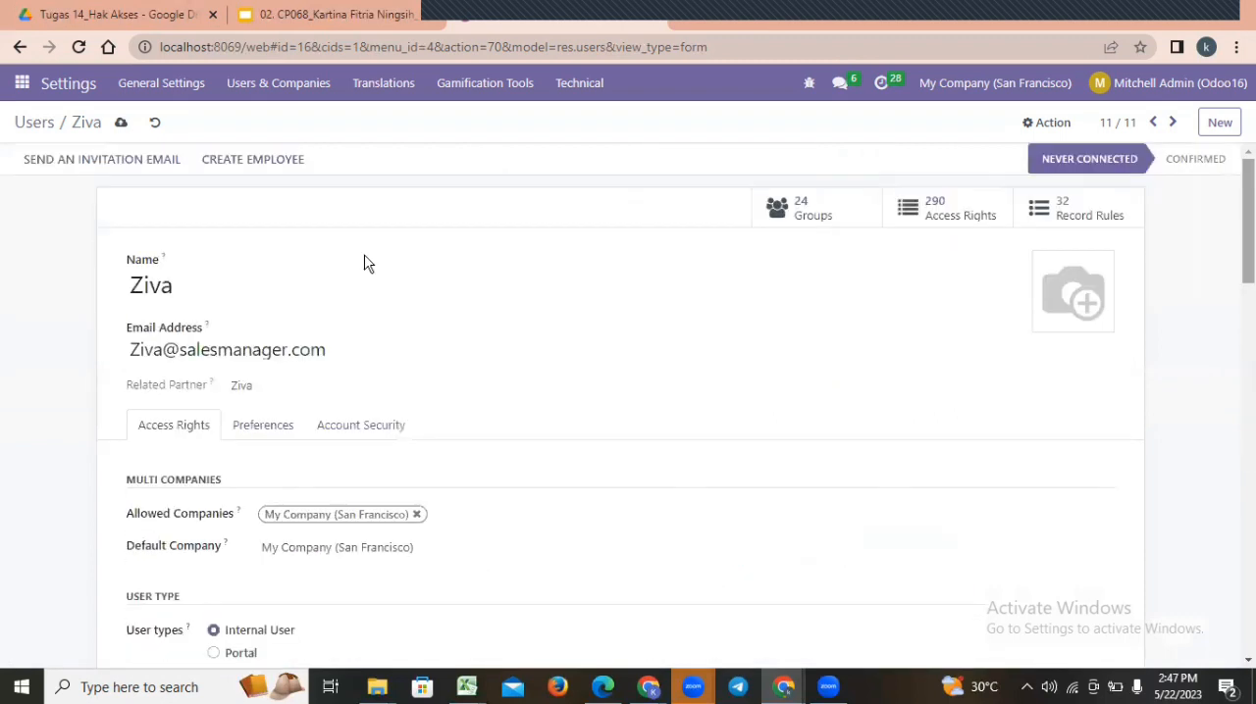
pyautogui.click(121, 125)
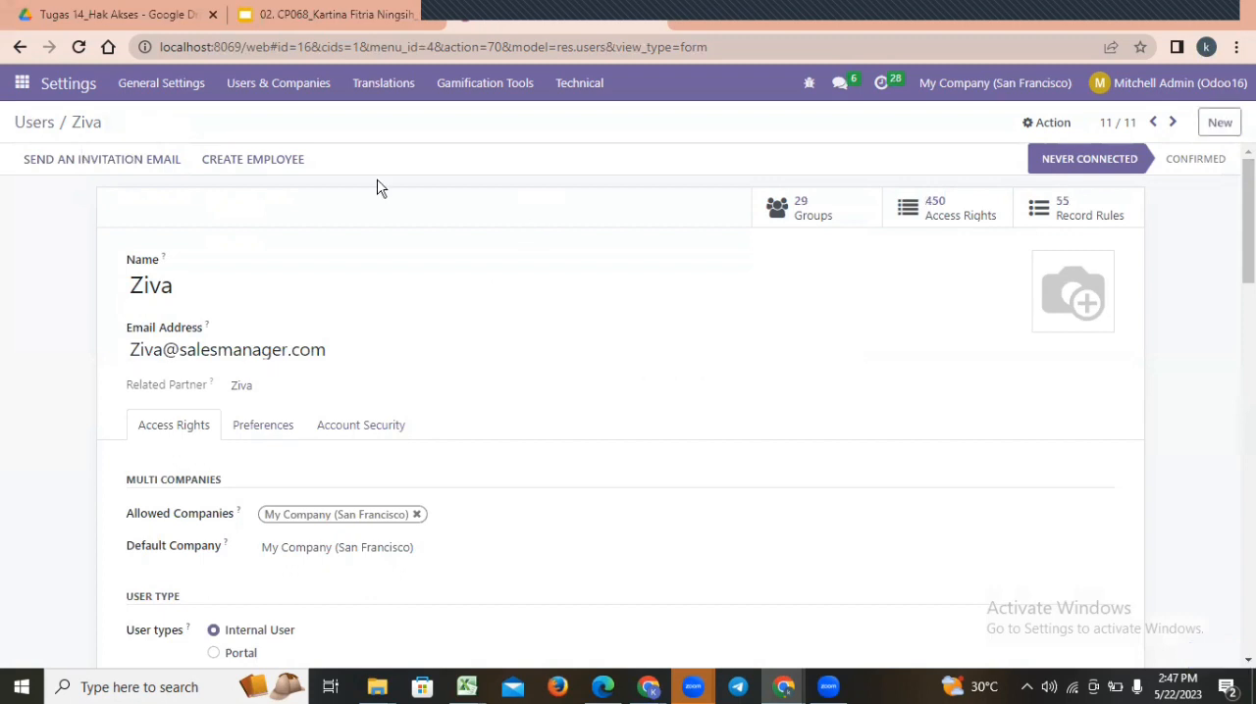
# Open the first sales staff user's record from the user list and review its access rights from Multi Companies to Human Resources.
pyautogui.click(35, 128)
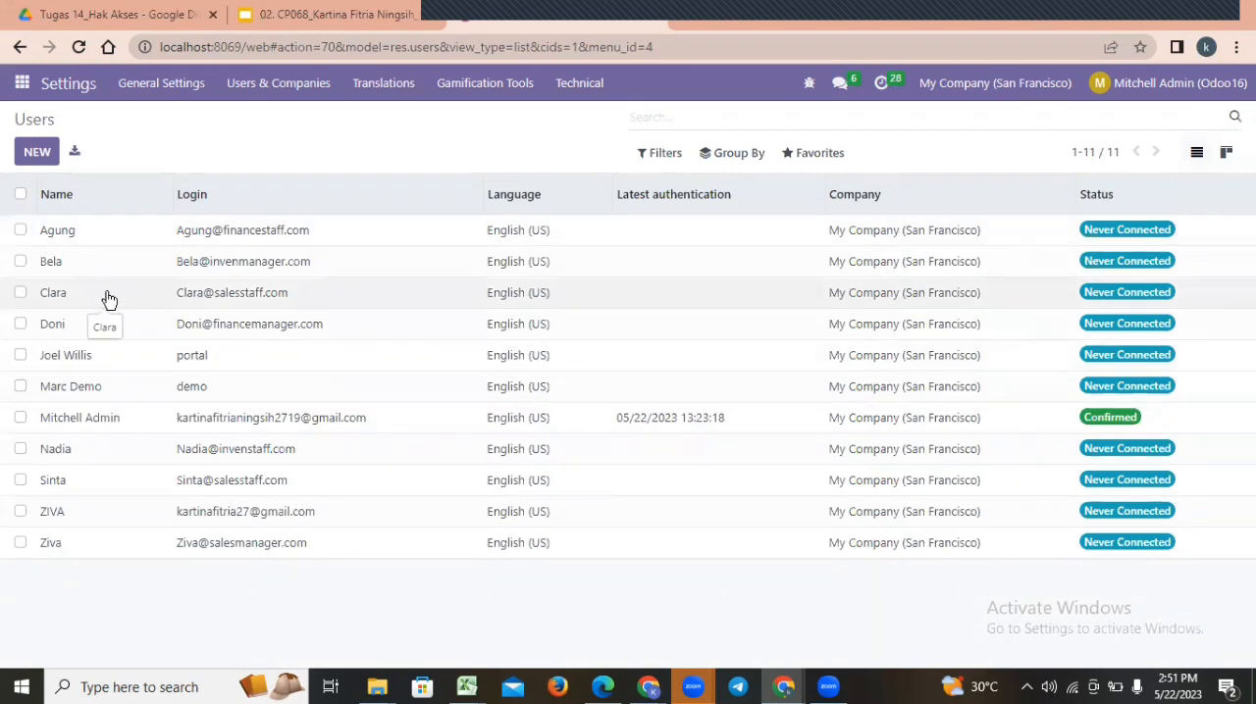
pyautogui.click(109, 300)
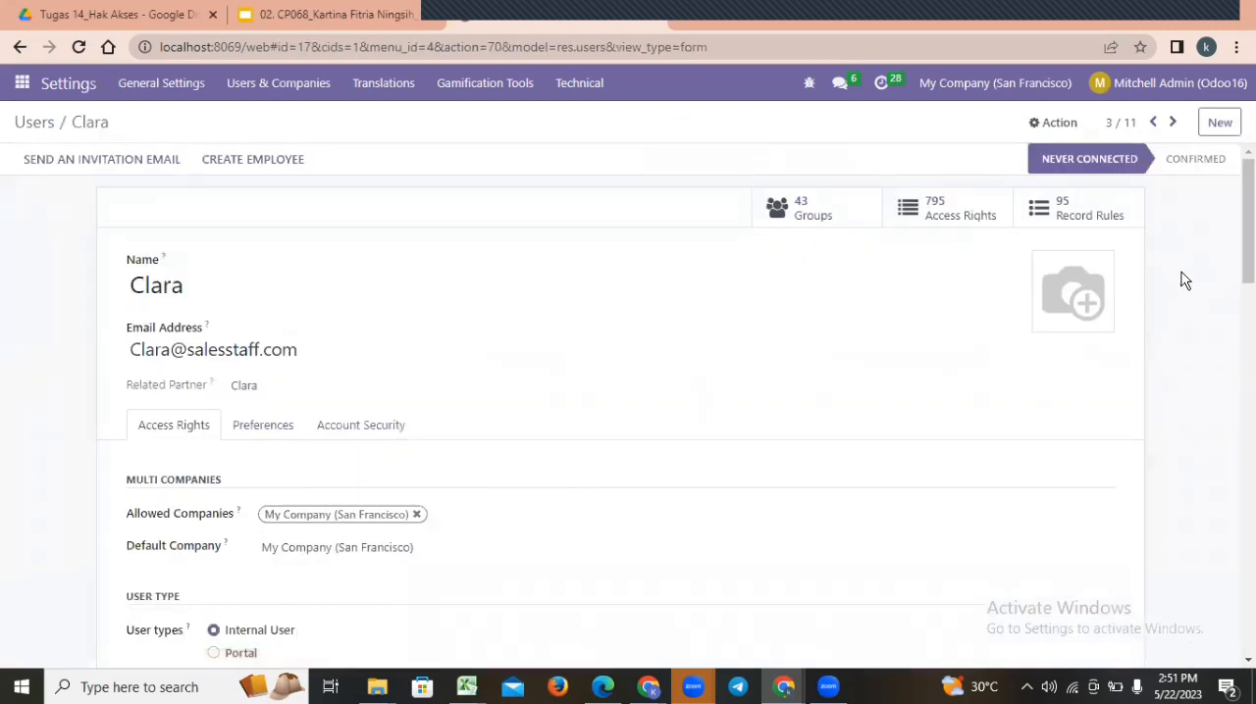
pyautogui.scroll(-2, 628, 403)
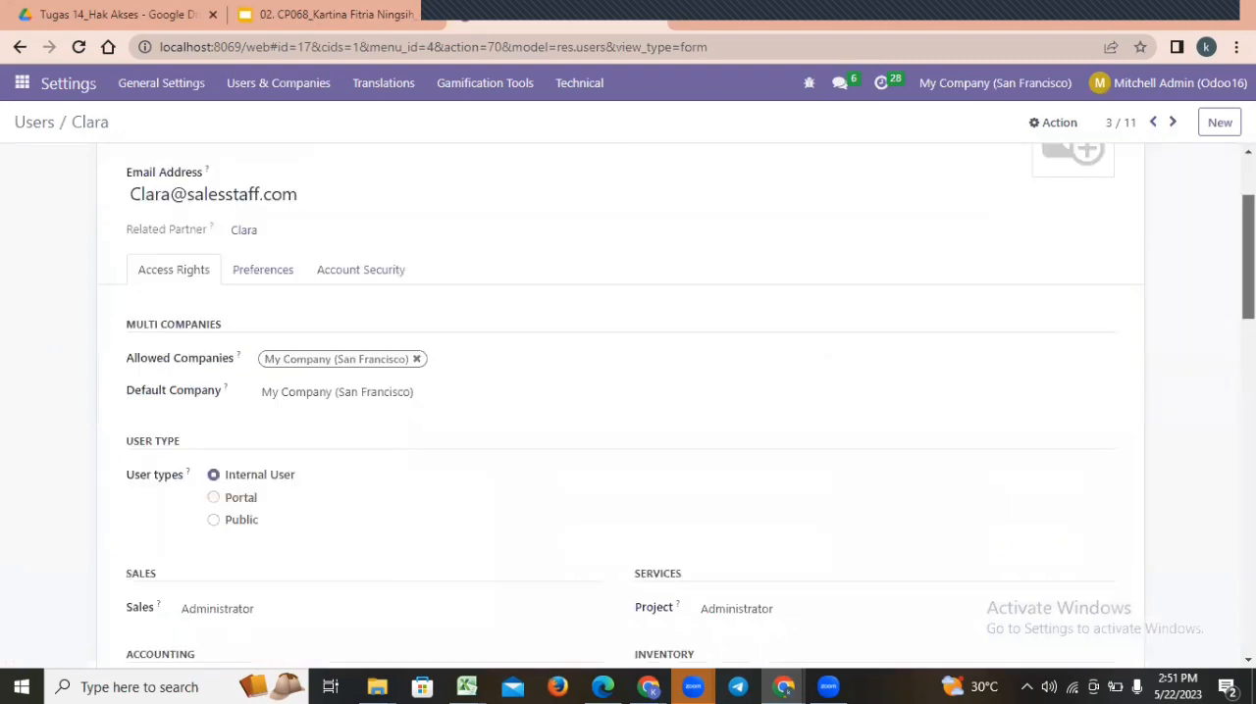
pyautogui.scroll(-2, 627, 403)
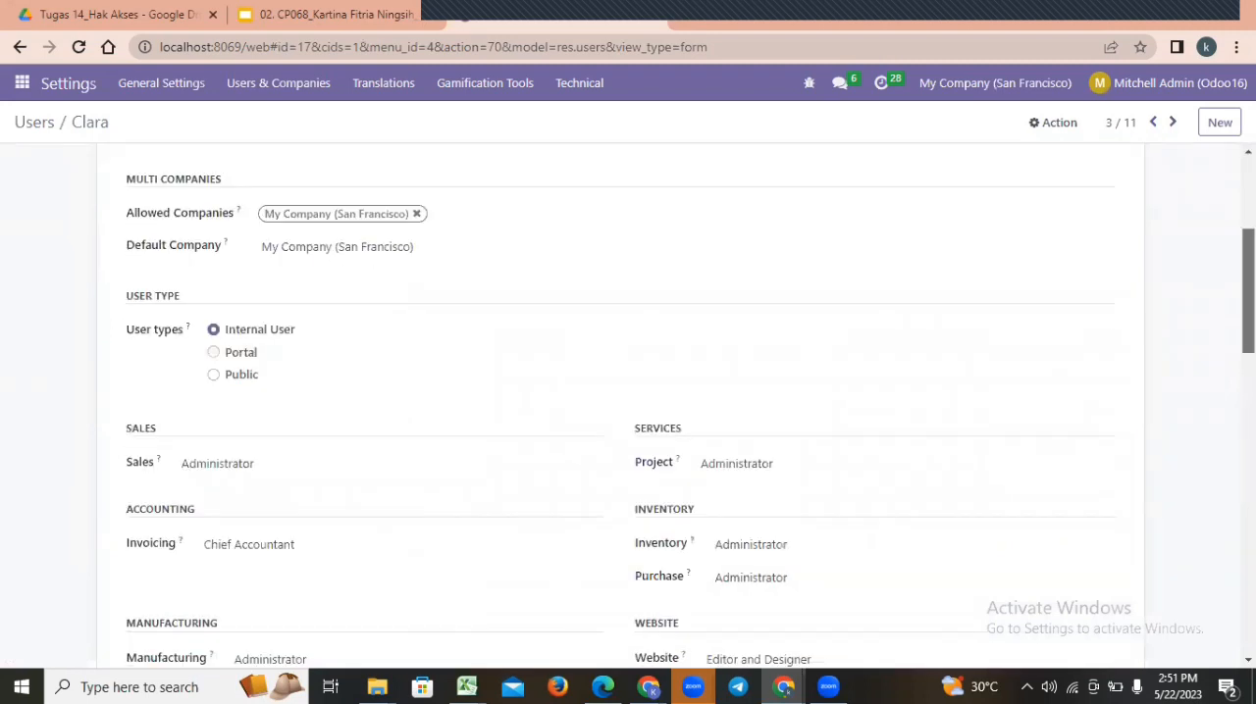
pyautogui.scroll(-2, 628, 403)
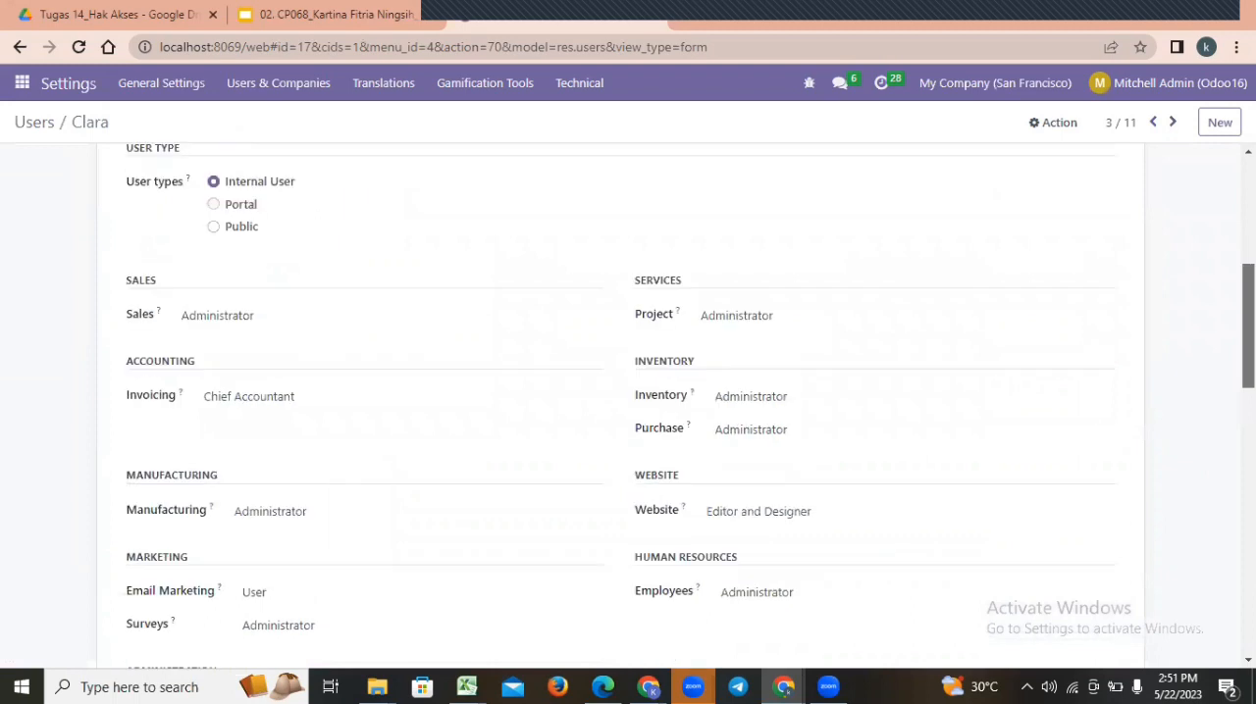
pyautogui.scroll(1, 606, 217)
pyautogui.scroll(1, 241, 210)
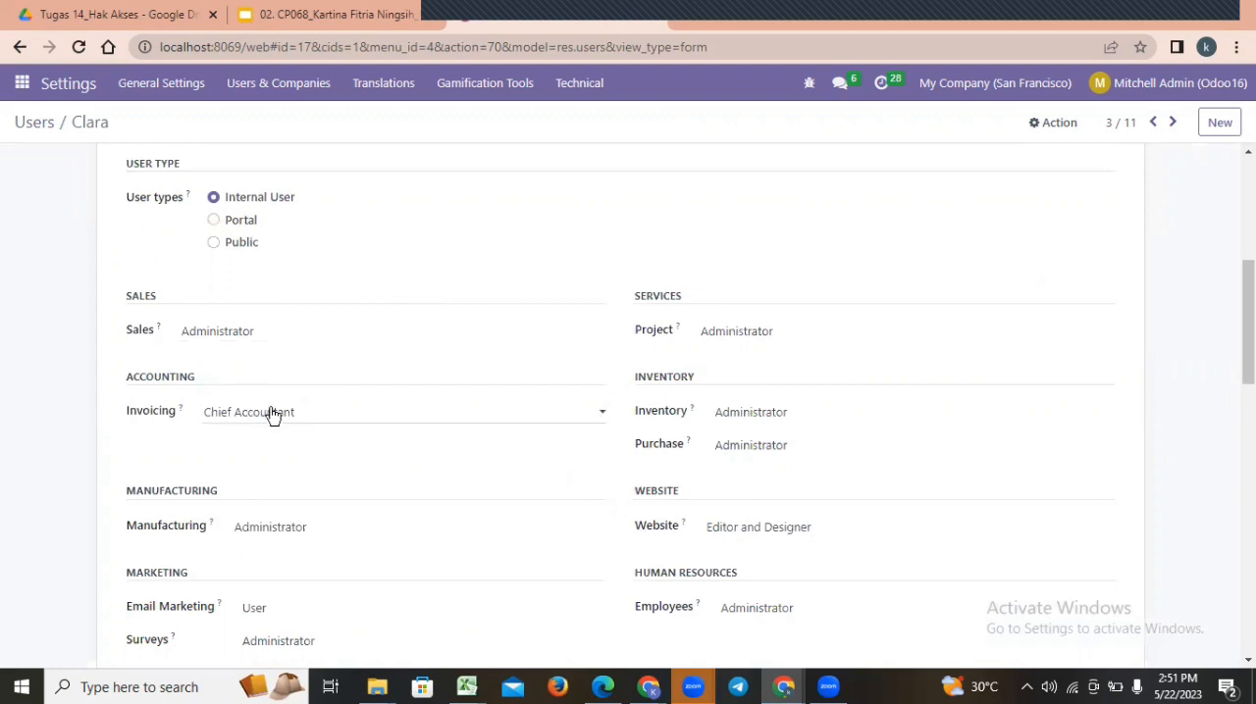
# Set the sales staff user's Sales right to User: All Documents and the Invoicing, Project, Inventory and Purchase rights to blank.
pyautogui.click(240, 393)
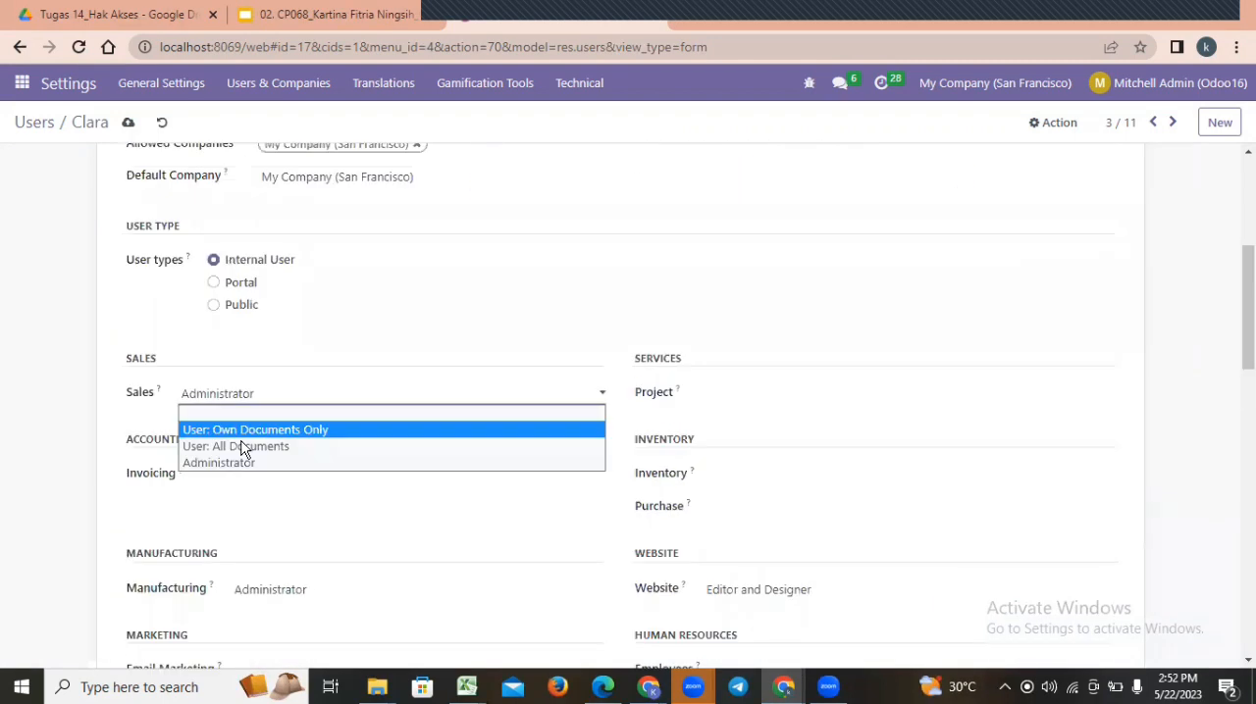
pyautogui.click(243, 447)
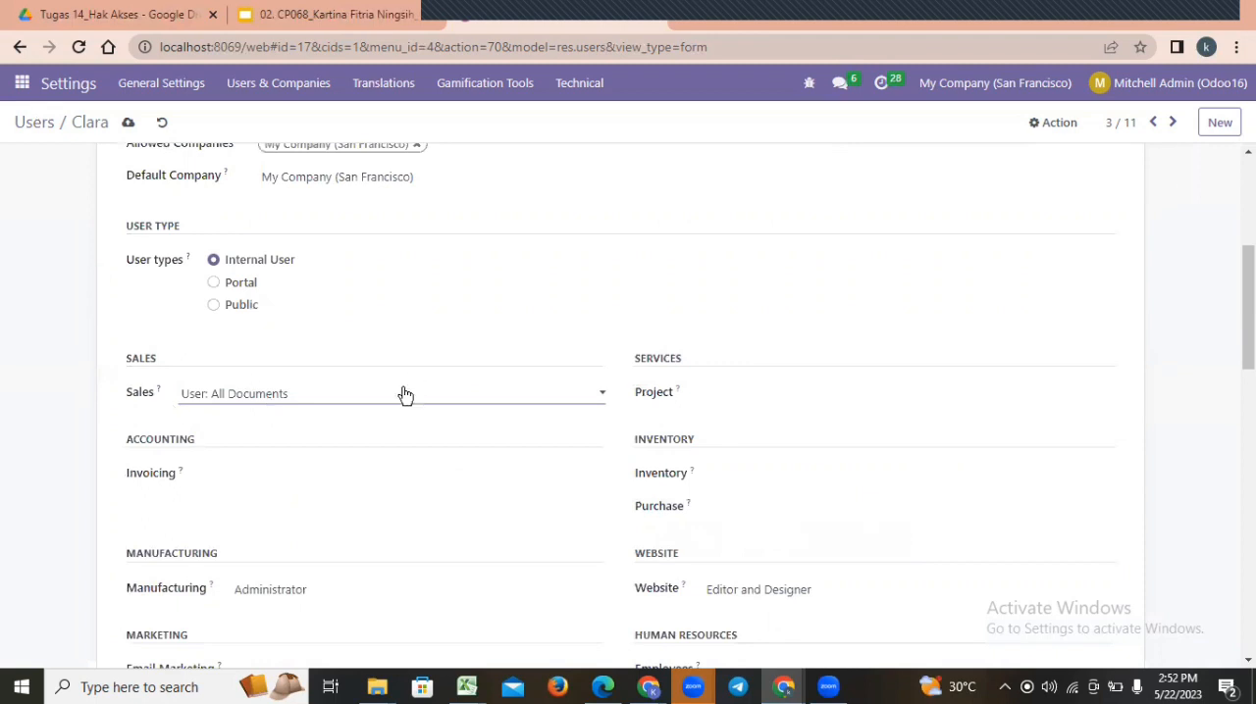
pyautogui.click(346, 398)
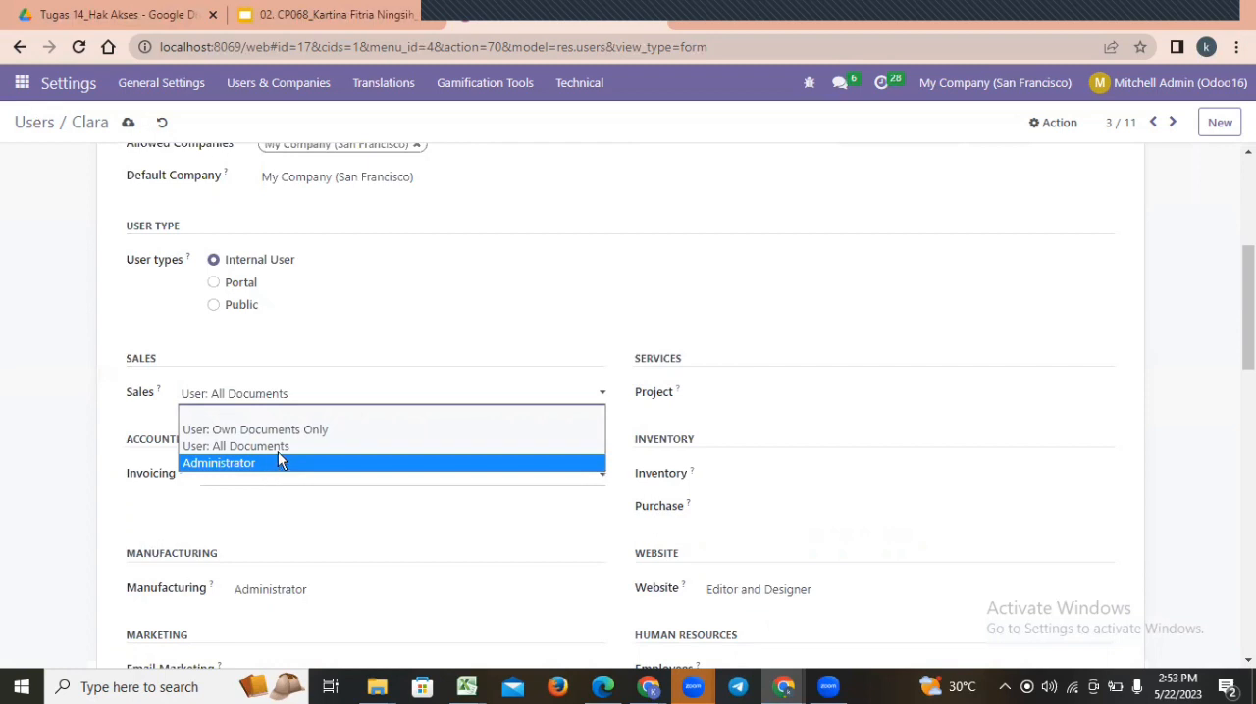
pyautogui.click(285, 450)
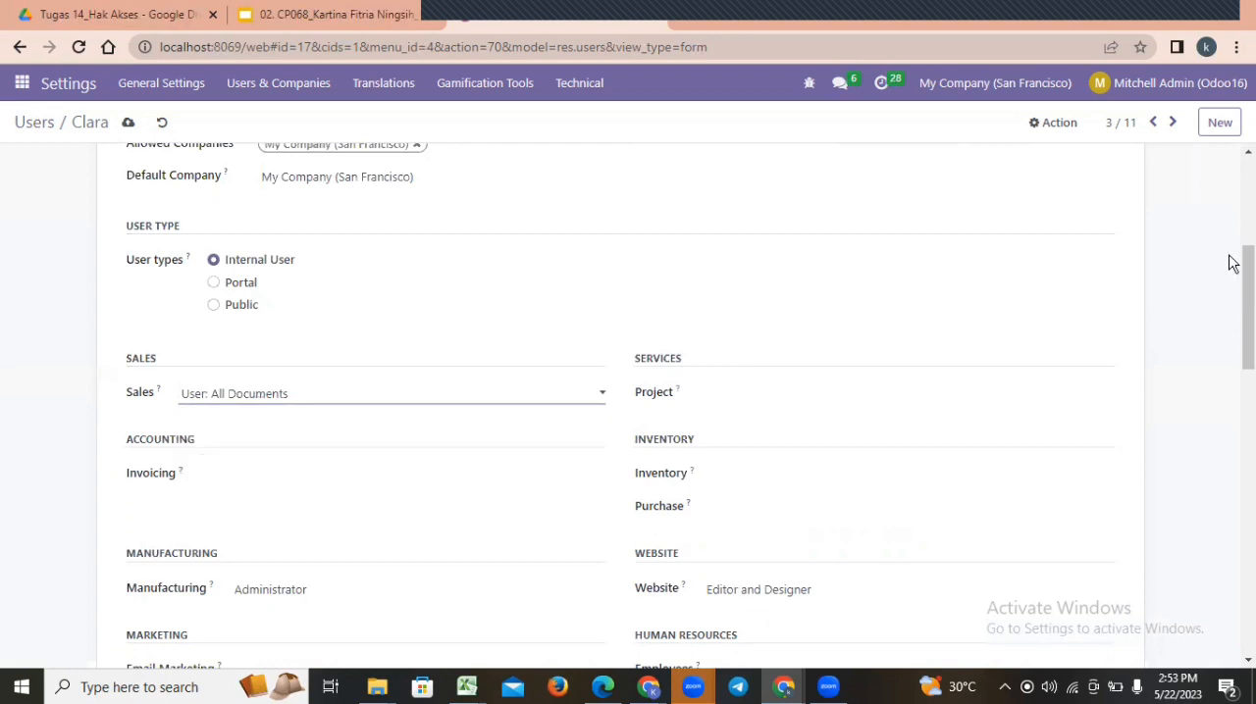
# Check the sales staff user's access rights down to the Extra Rights and Other sections and save the record.
pyautogui.scroll(-10, 644, 575)
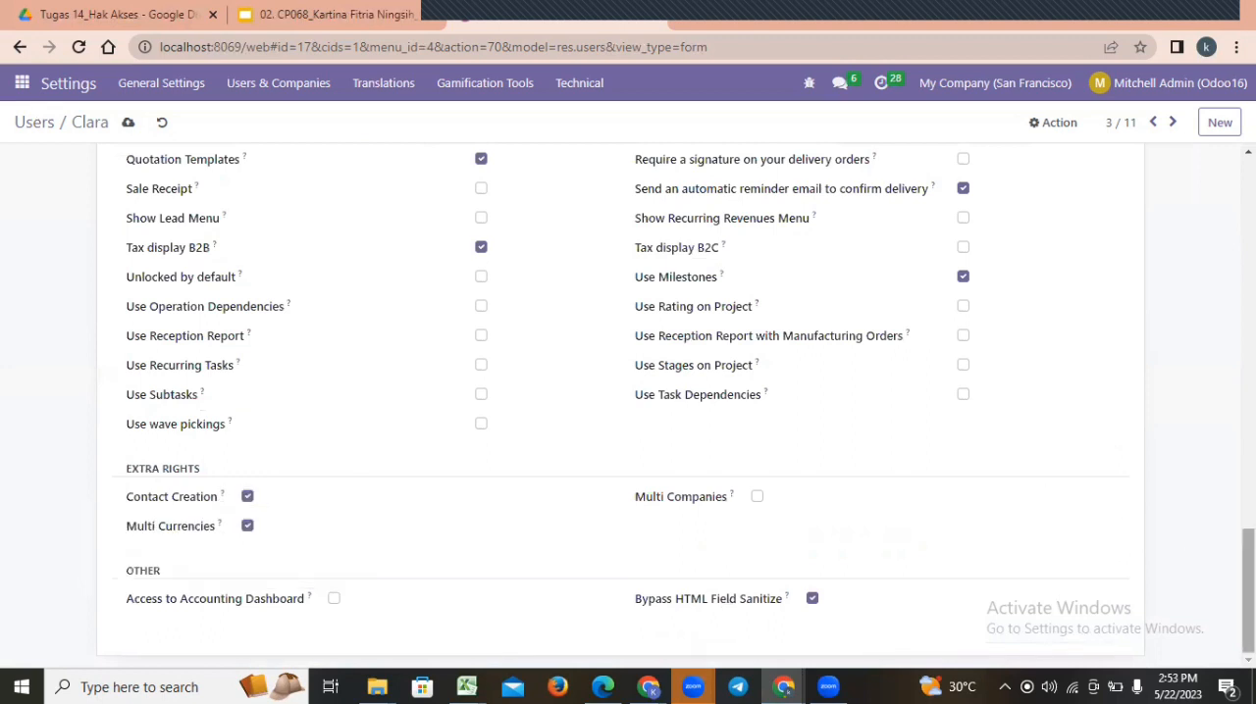
pyautogui.scroll(10, 628, 393)
pyautogui.scroll(4, 628, 392)
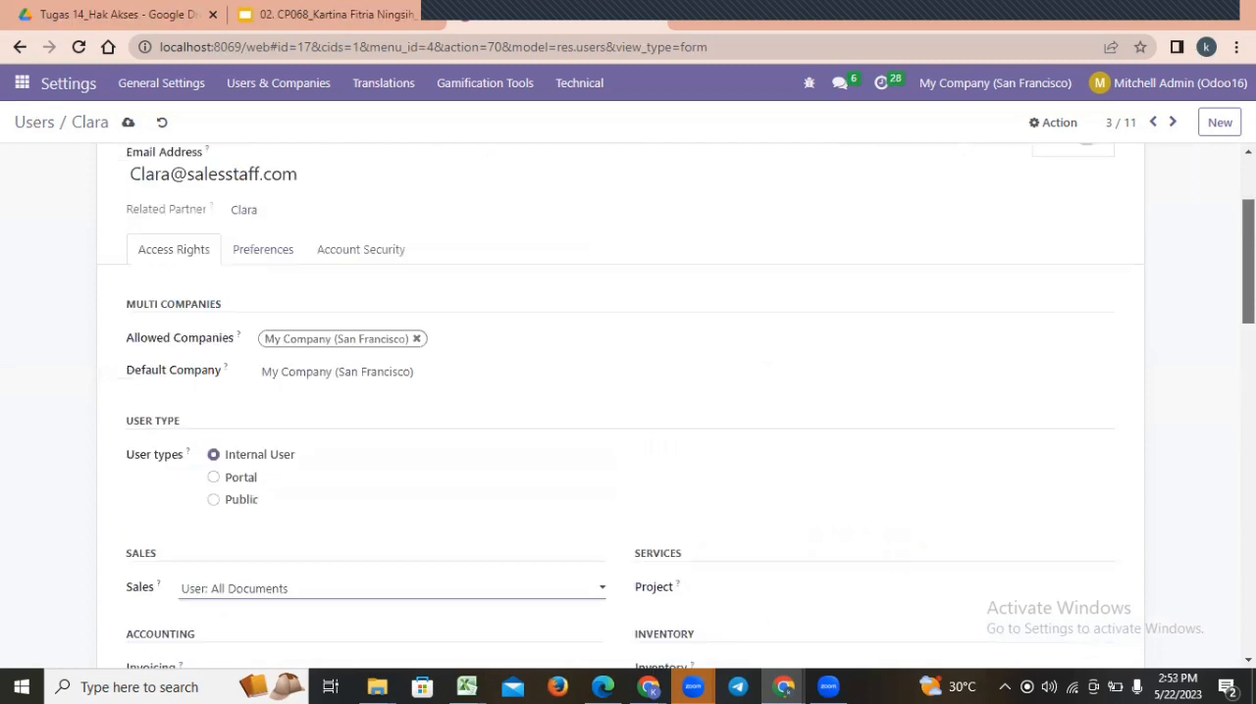
pyautogui.scroll(2, 628, 392)
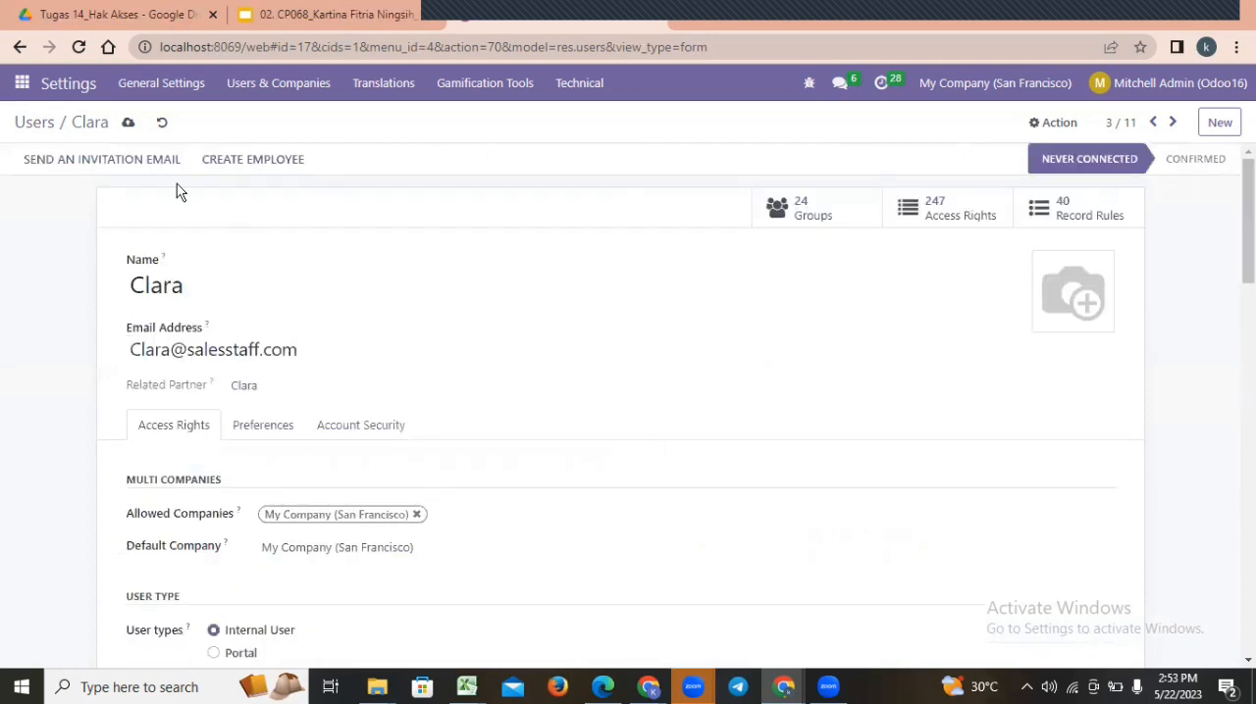
pyautogui.click(129, 125)
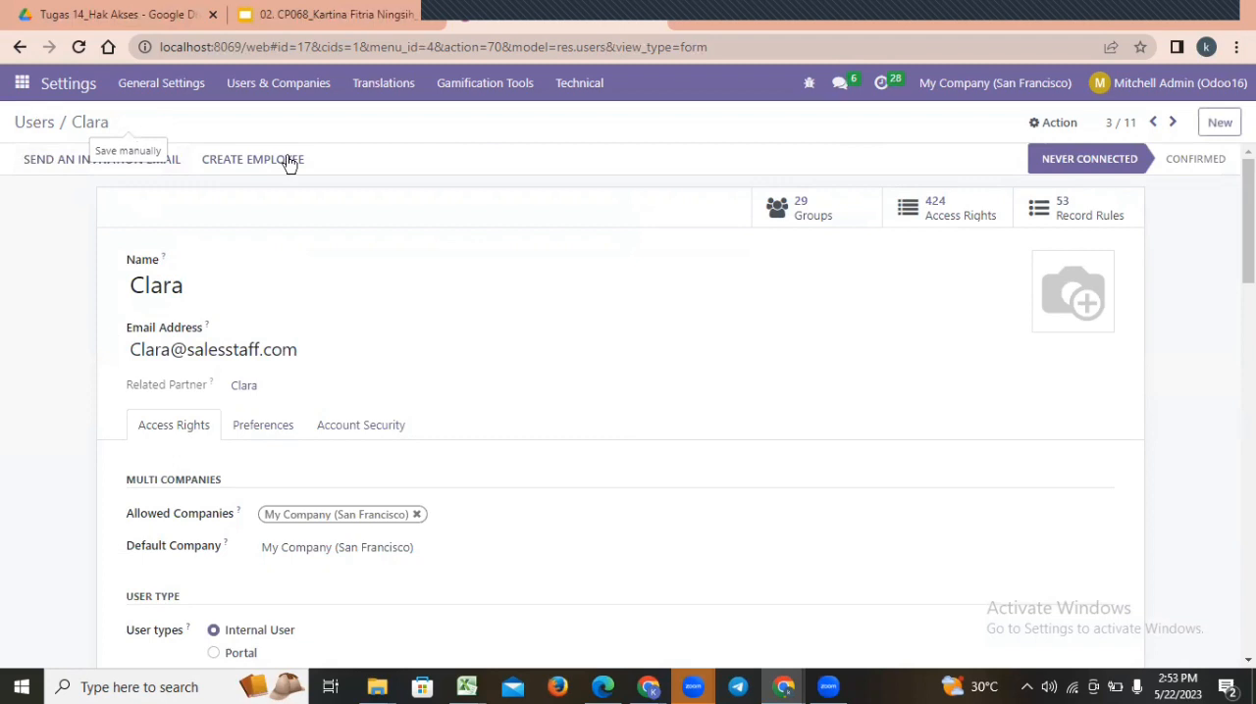
# Open the second sales staff user's record from the user list and adjust its access rights.
pyautogui.click(38, 122)
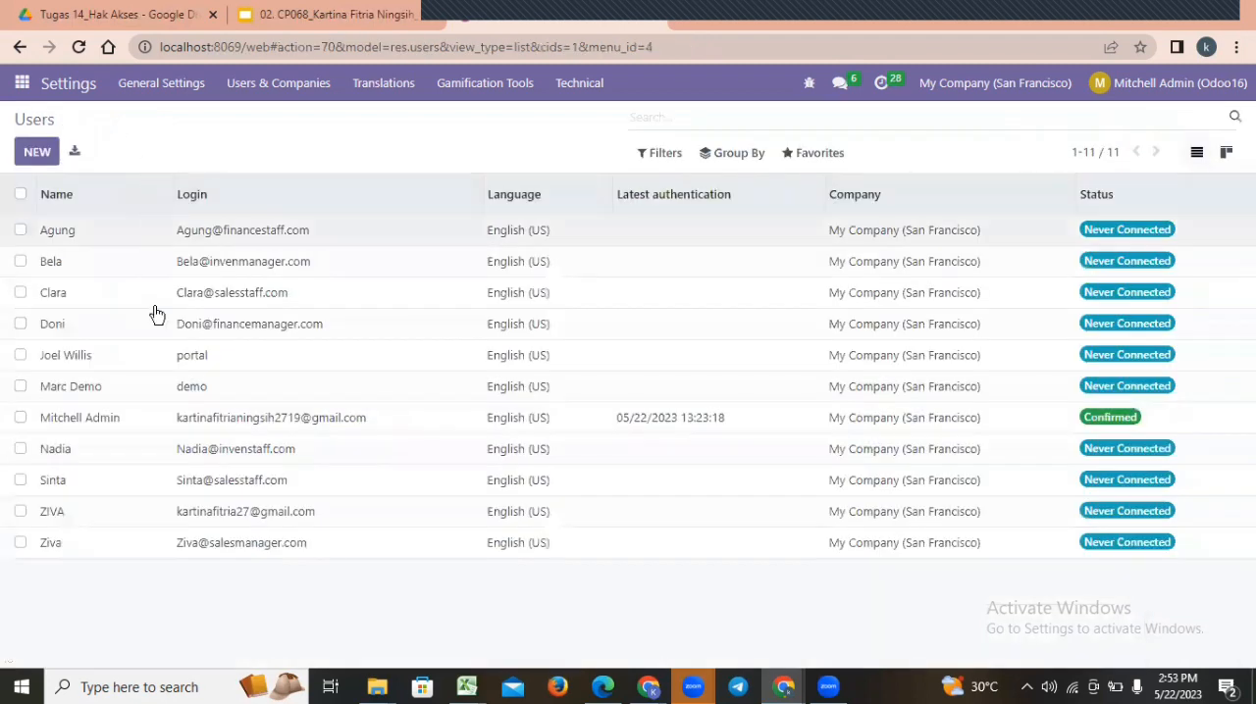
pyautogui.click(173, 476)
pyautogui.scroll(-5, 393, 441)
pyautogui.click(765, 400)
# Open the inventory manager's user record and adjust its application access rights.
pyautogui.click(34, 122)
pyautogui.click(123, 261)
pyautogui.scroll(-5, 275, 442)
pyautogui.click(274, 514)
pyautogui.scroll(-10, 275, 614)
# Open the inventory staff user's record, adjust its access rights and save it.
pyautogui.click(34, 121)
pyautogui.click(124, 445)
pyautogui.click(275, 360)
pyautogui.scroll(-10, 281, 484)
pyautogui.click(131, 122)
# Open the finance manager's user record and adjust its application access rights.
pyautogui.click(35, 121)
pyautogui.click(123, 323)
pyautogui.click(292, 418)
pyautogui.scroll(2, 765, 422)
pyautogui.click(765, 650)
pyautogui.click(785, 597)
# Open the finance staff user's record and set Invoicing to Billing, with Sales, Manufacturing and Email Marketing blank.
pyautogui.click(35, 122)
pyautogui.click(124, 230)
pyautogui.scroll(-5, 303, 491)
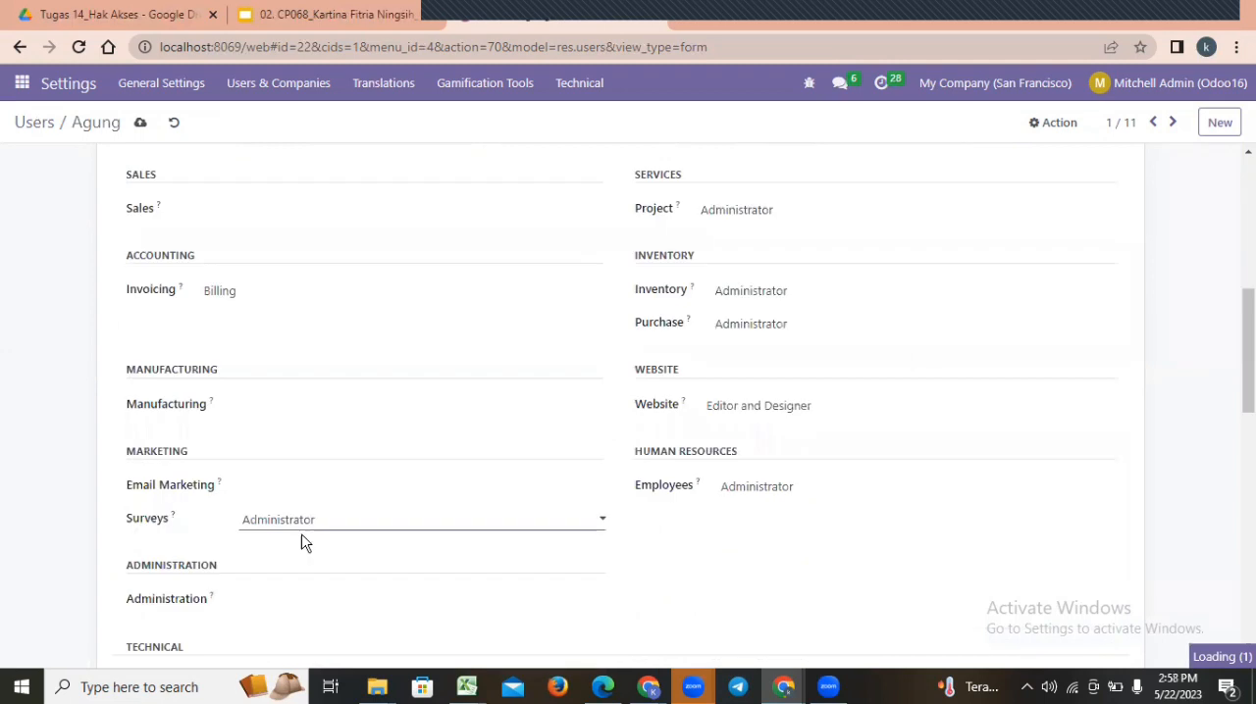
# Return from the finance staff record to the user list and log out of the administrator account.
pyautogui.click(35, 122)
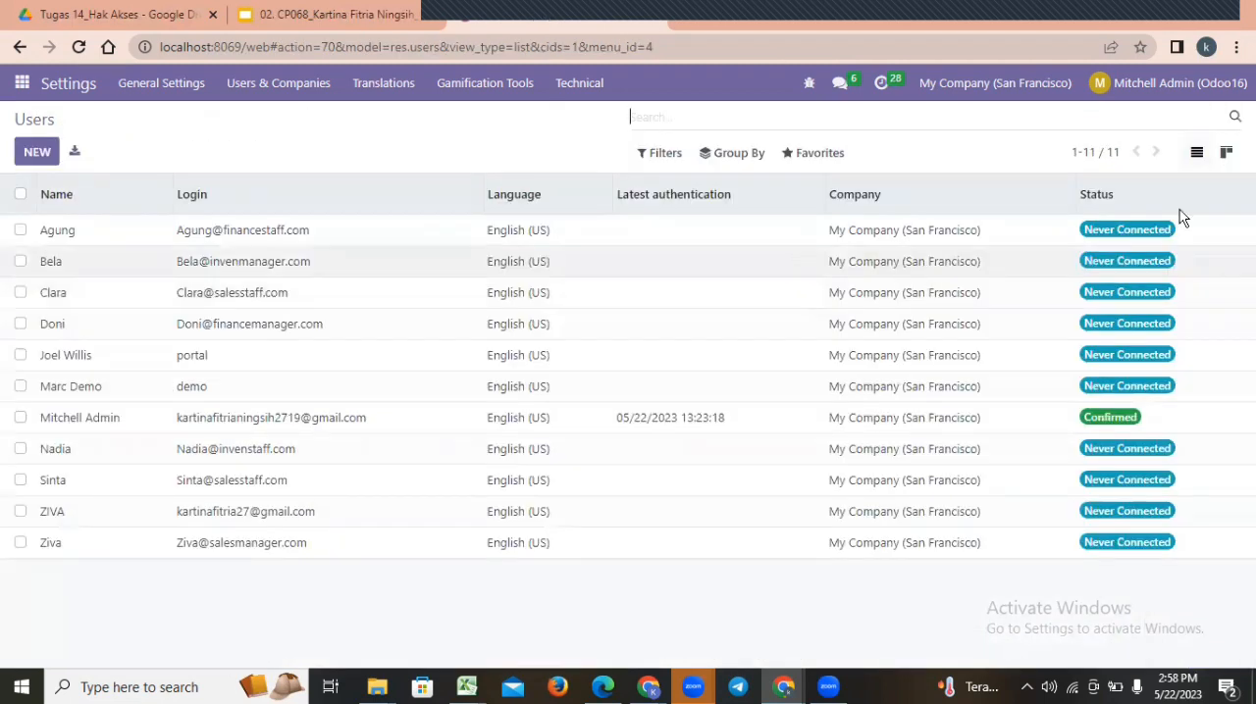
pyautogui.click(1180, 86)
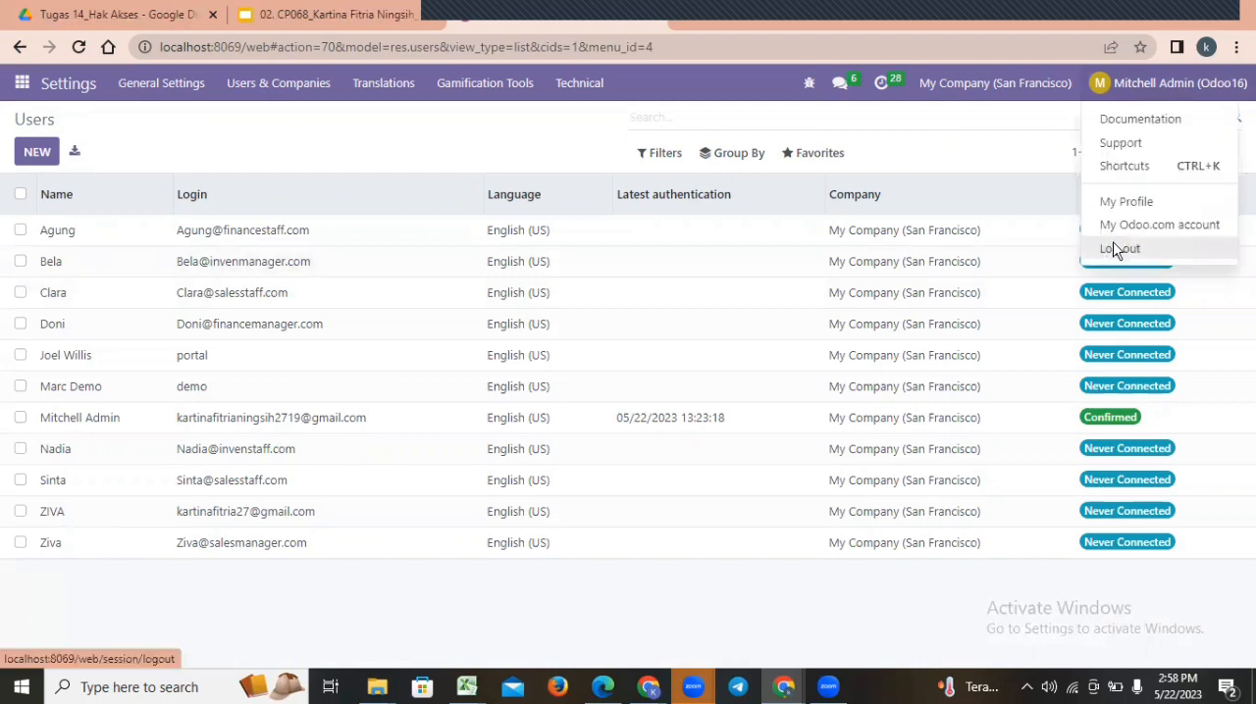
pyautogui.click(1116, 249)
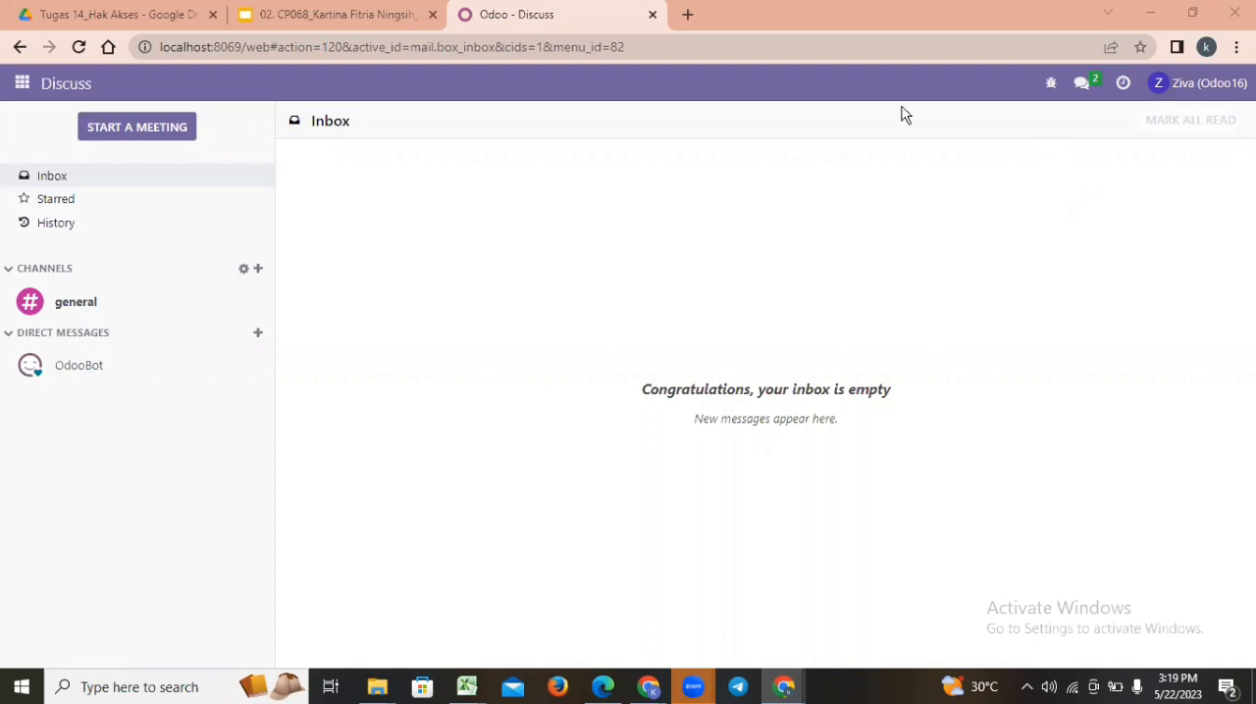
# Open the Sales app in the sales manager's account and examine the menus available there.
pyautogui.click(20, 86)
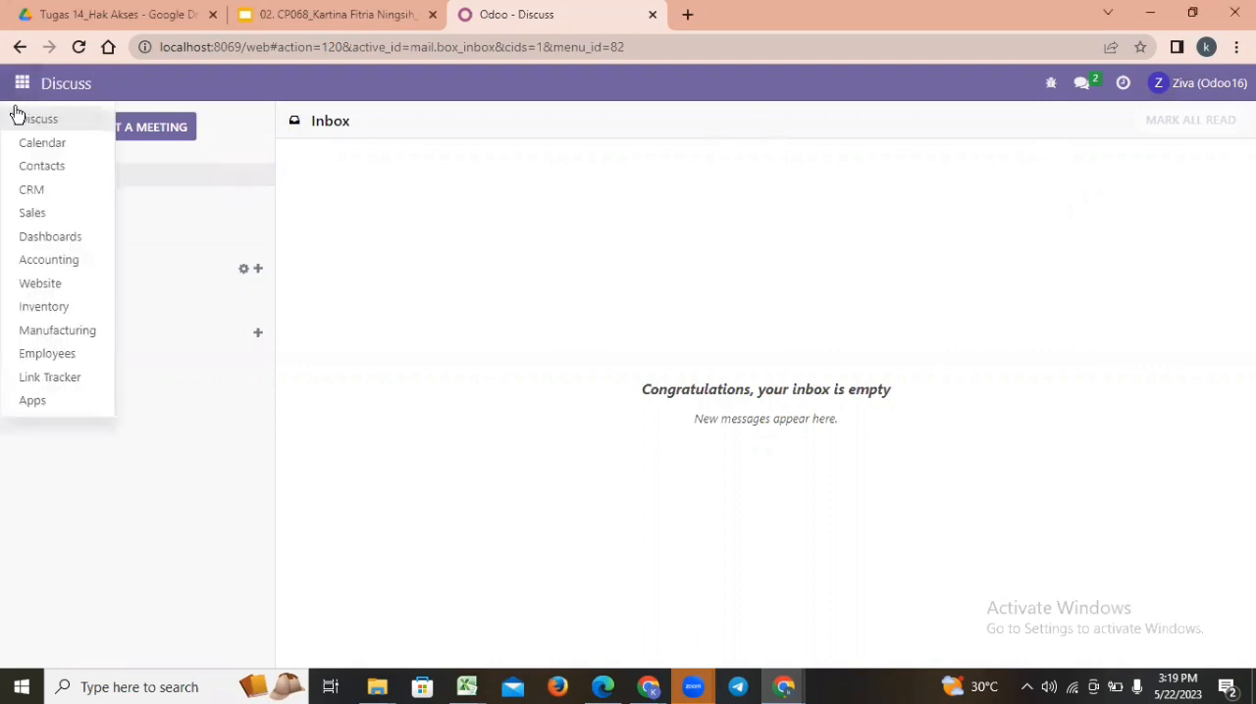
pyautogui.click(41, 222)
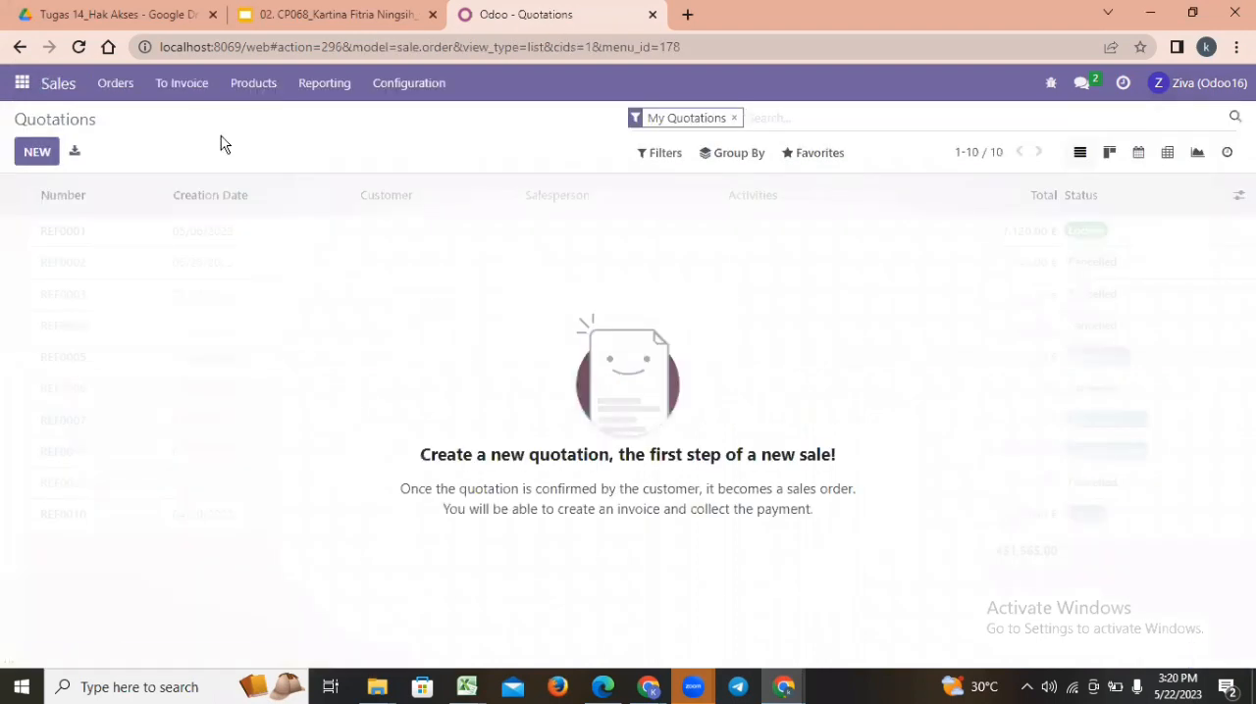
pyautogui.click(191, 89)
pyautogui.click(192, 90)
pyautogui.click(283, 85)
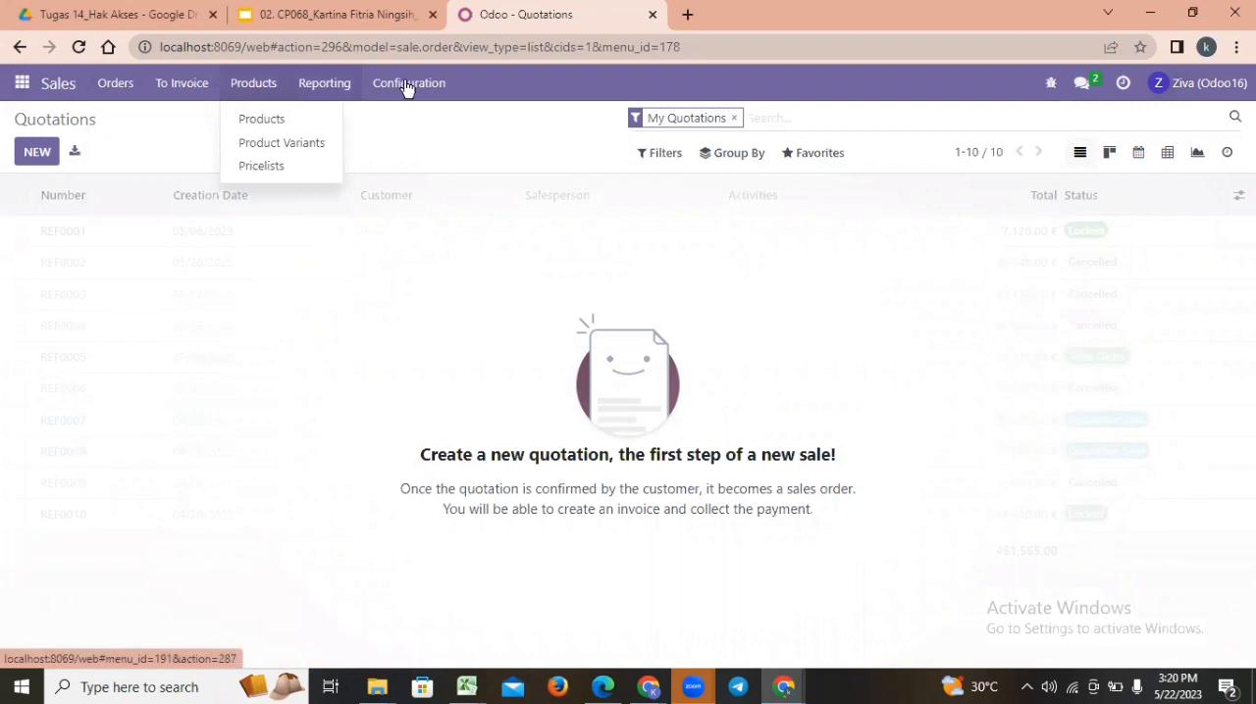
# Log out of the sales manager's account and log in as the sales staff user with that user's e-mail and password.
pyautogui.click(1217, 86)
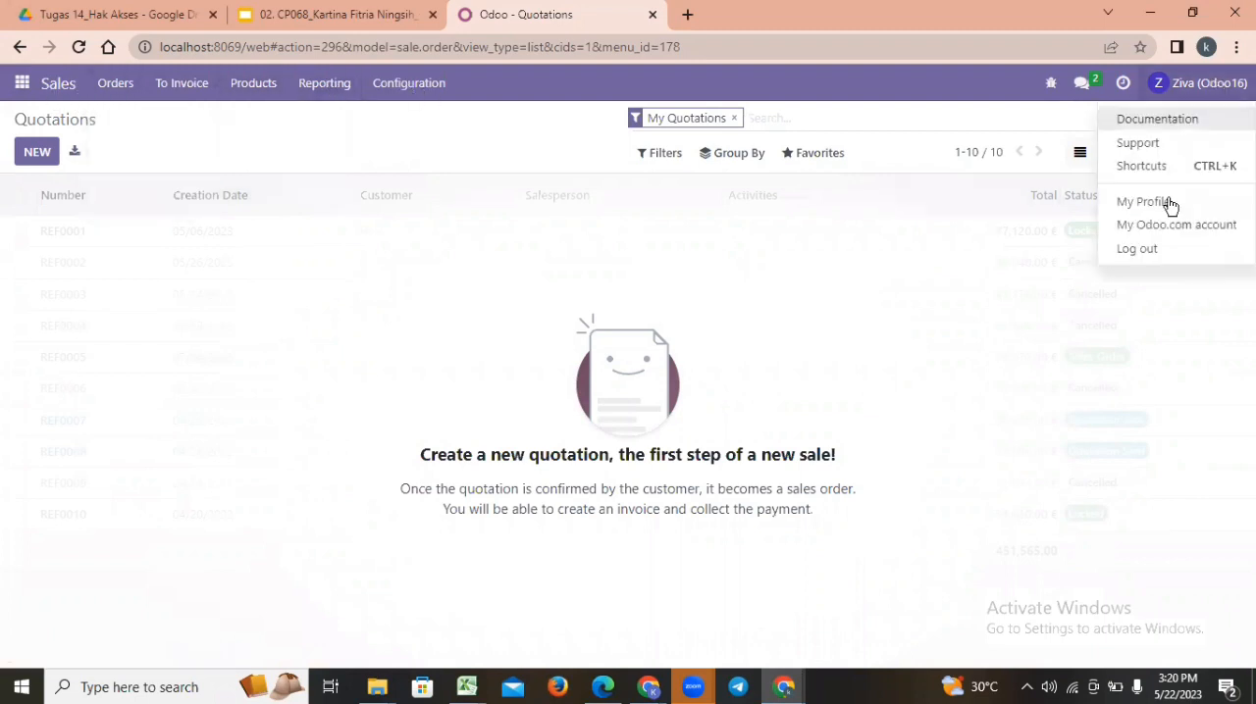
pyautogui.click(1138, 249)
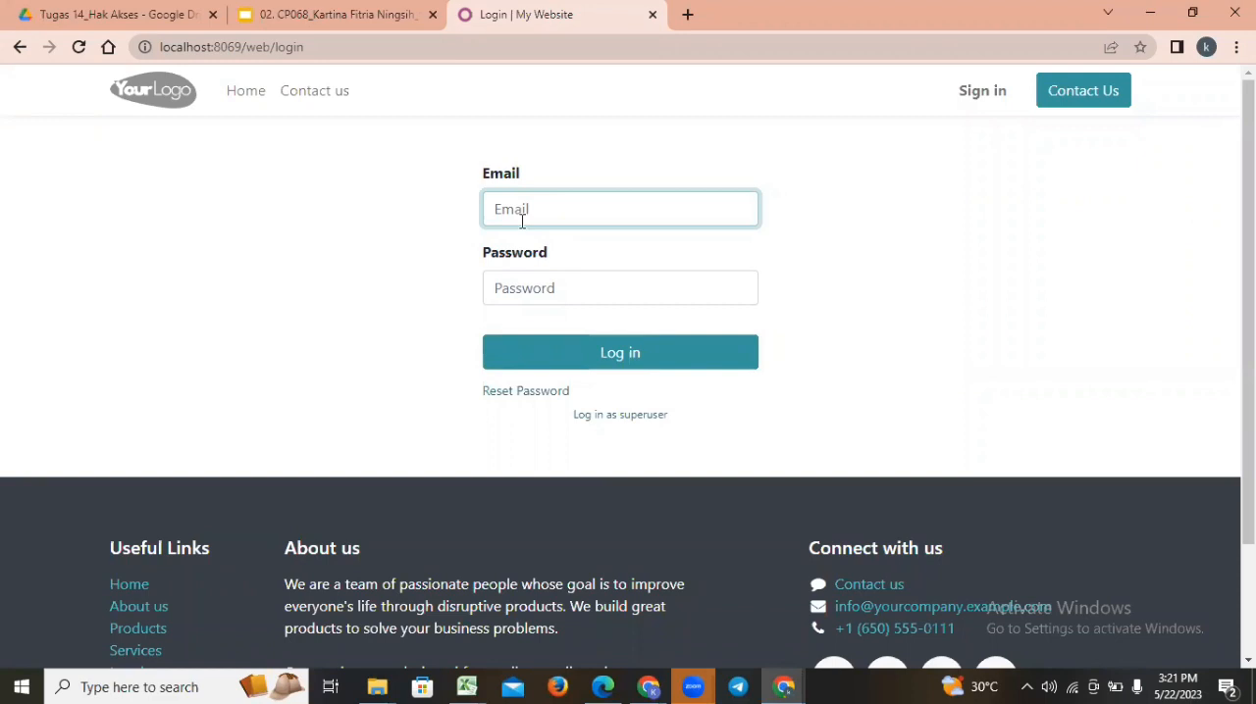
pyautogui.hotkey('ctrl', 'v')
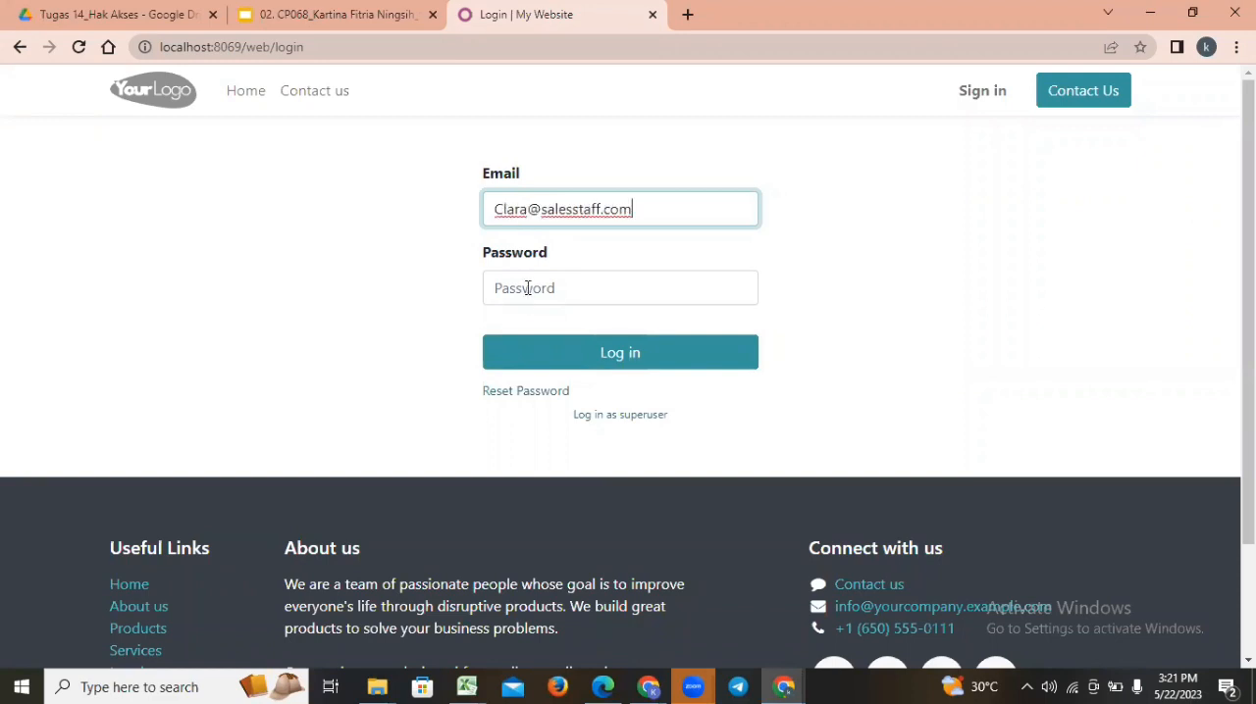
pyautogui.click(517, 287)
pyautogui.write('••')
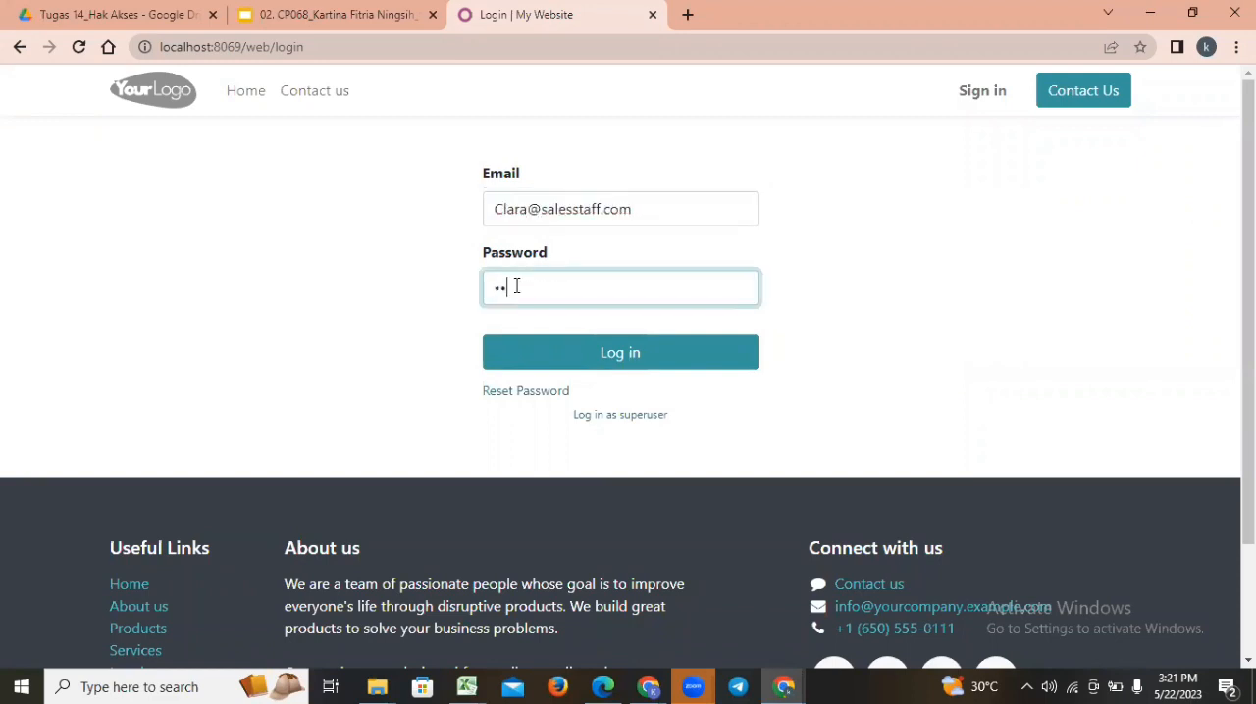
pyautogui.write('•••••')
pyautogui.press('Return')
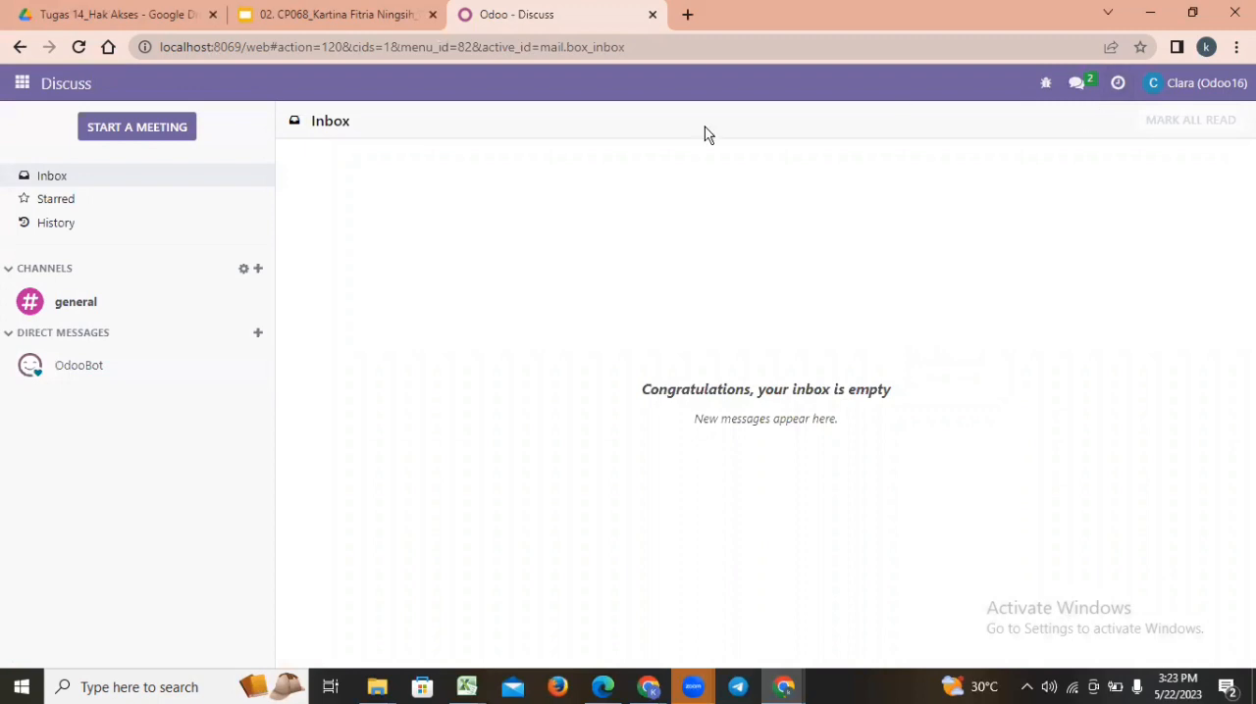
# Open the Sales app in the sales staff account and examine the available menus, including the Products entries.
pyautogui.click(20, 81)
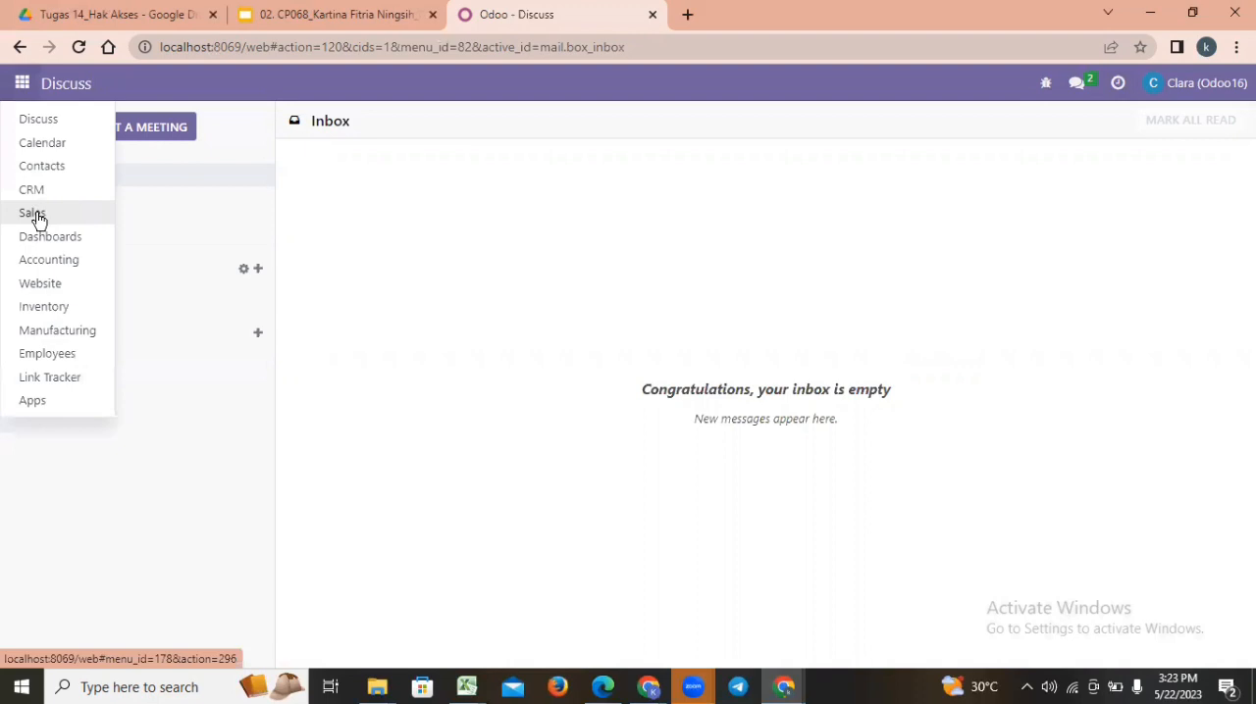
pyautogui.click(35, 214)
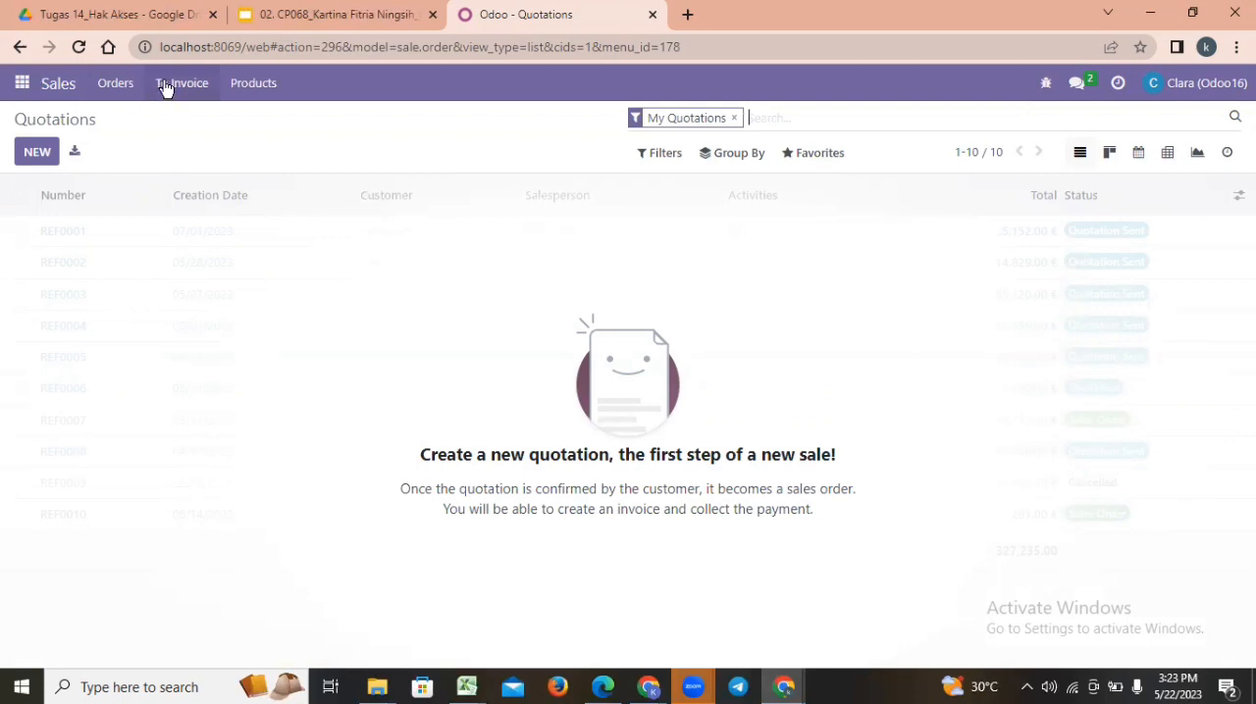
pyautogui.click(277, 84)
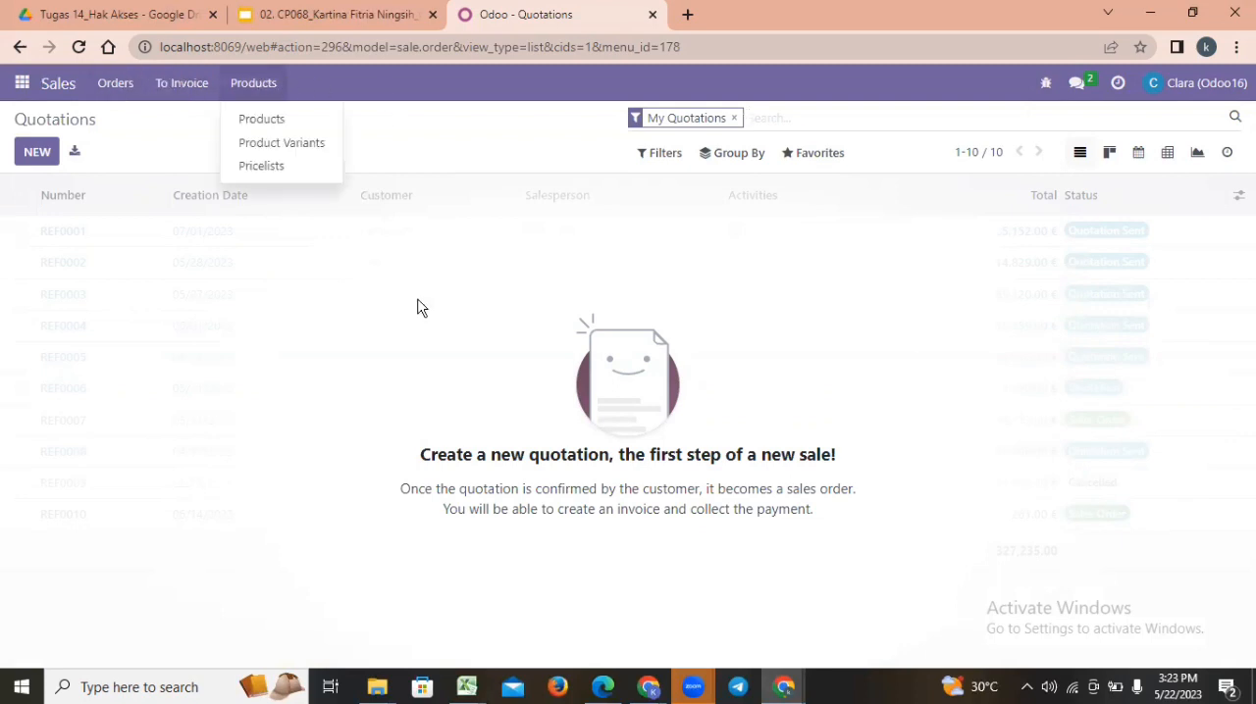
pyautogui.click(579, 287)
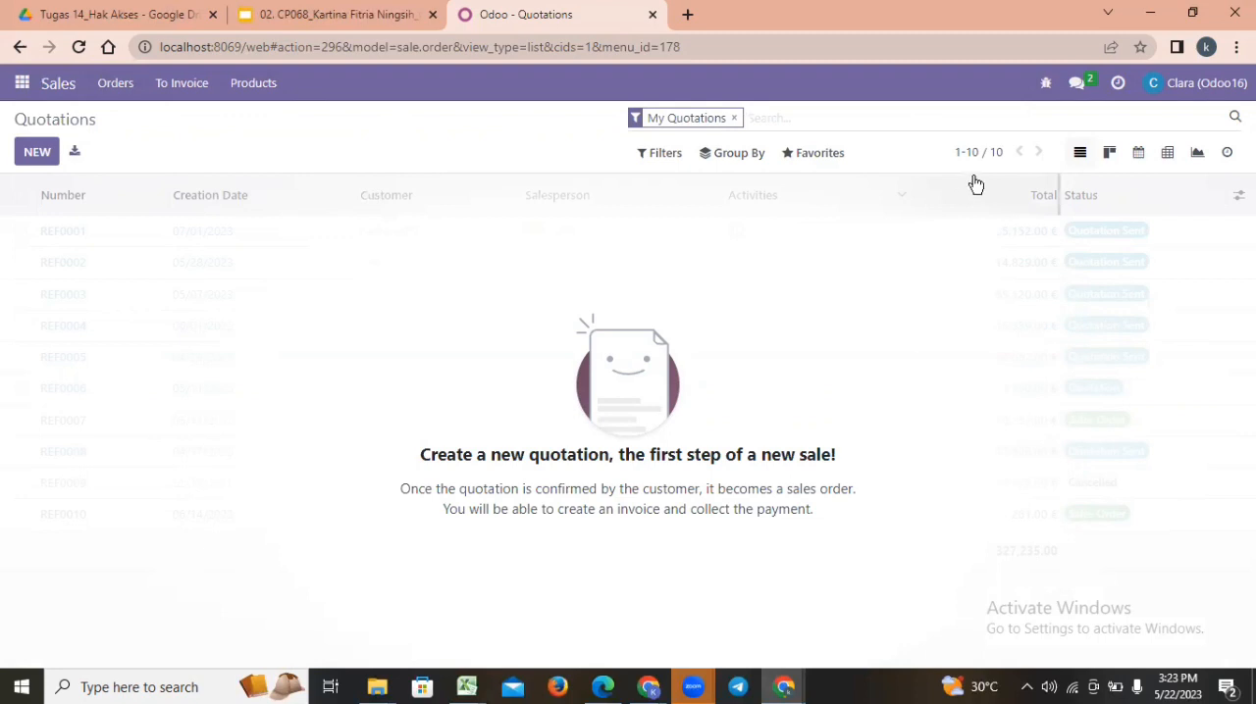
pyautogui.moveTo(972, 184)
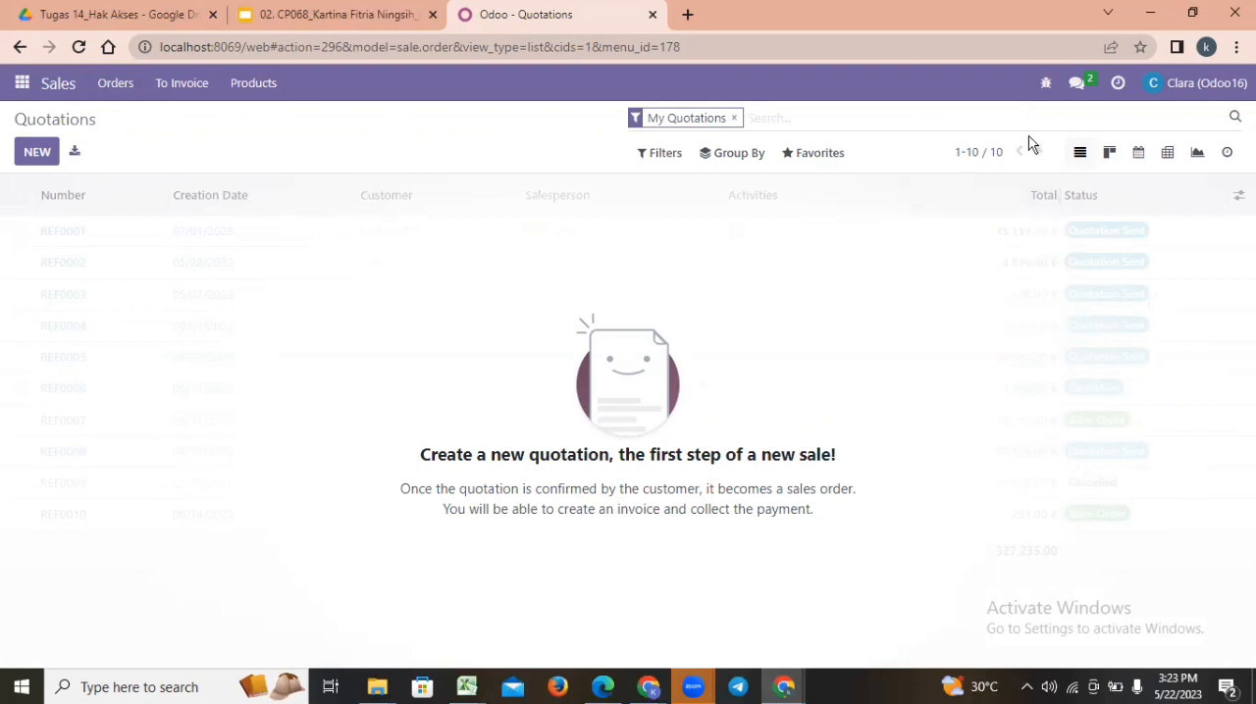